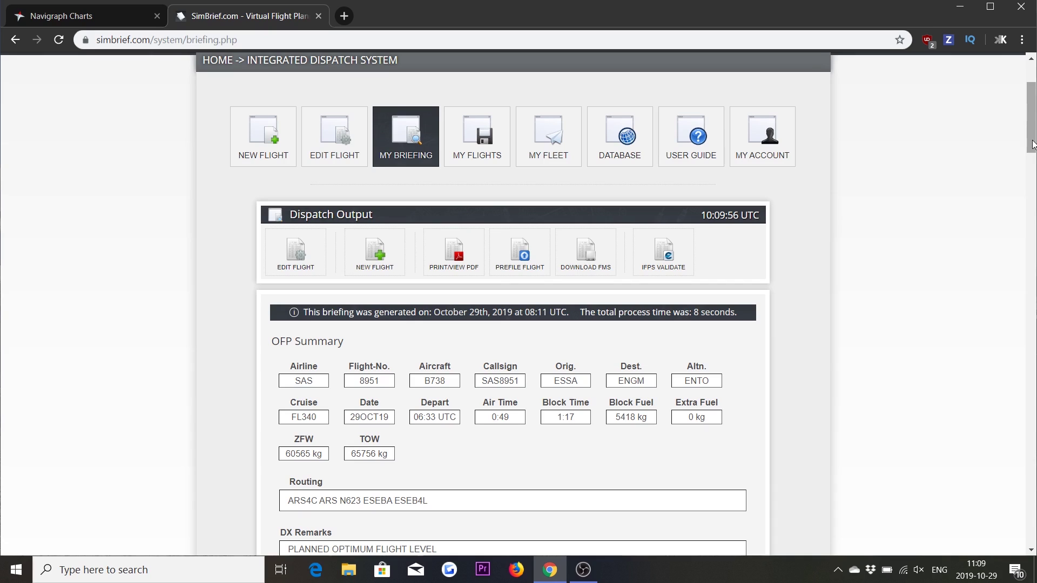
- Look over the ESSA–ENGM route map in the SimBrief briefing, then go to the Navigraph Charts tab
{"action": "left_click_drag", "start_coordinate": [1032, 145], "coordinate": [1033, 173]}
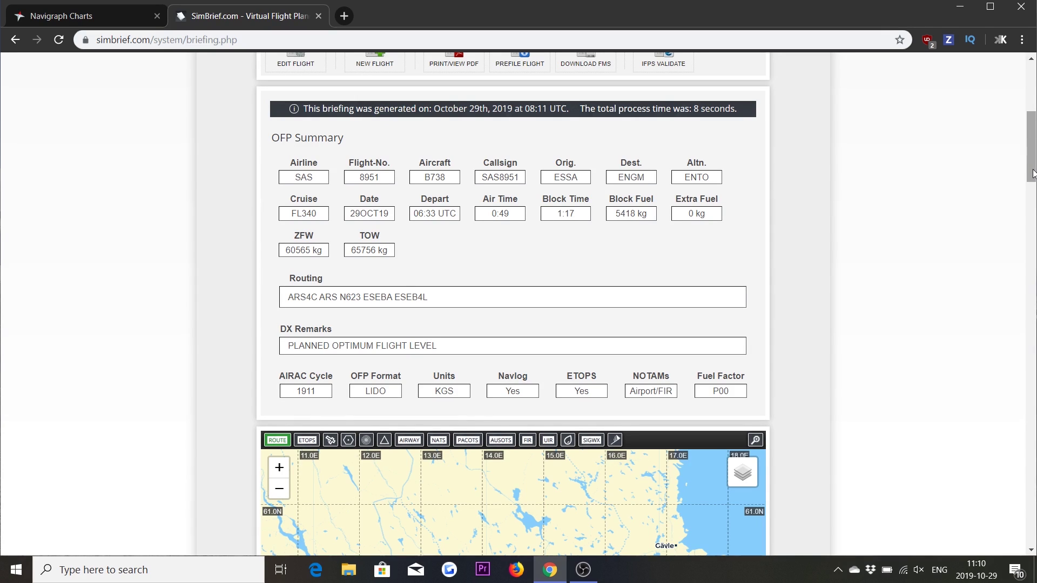
{"action": "left_click_drag", "start_coordinate": [1033, 173], "coordinate": [1033, 185]}
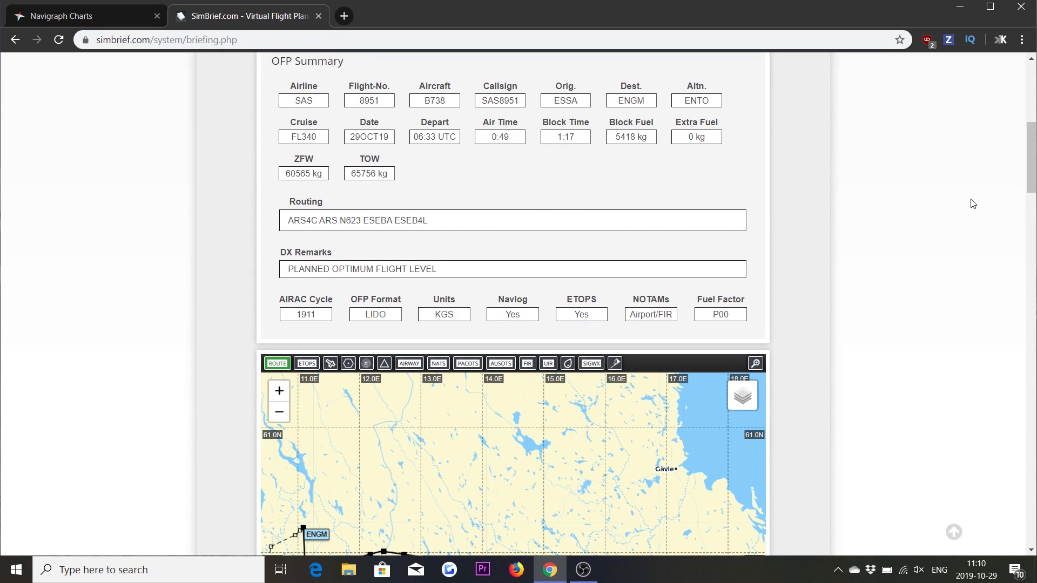
{"action": "left_click_drag", "start_coordinate": [1029, 174], "coordinate": [1031, 218]}
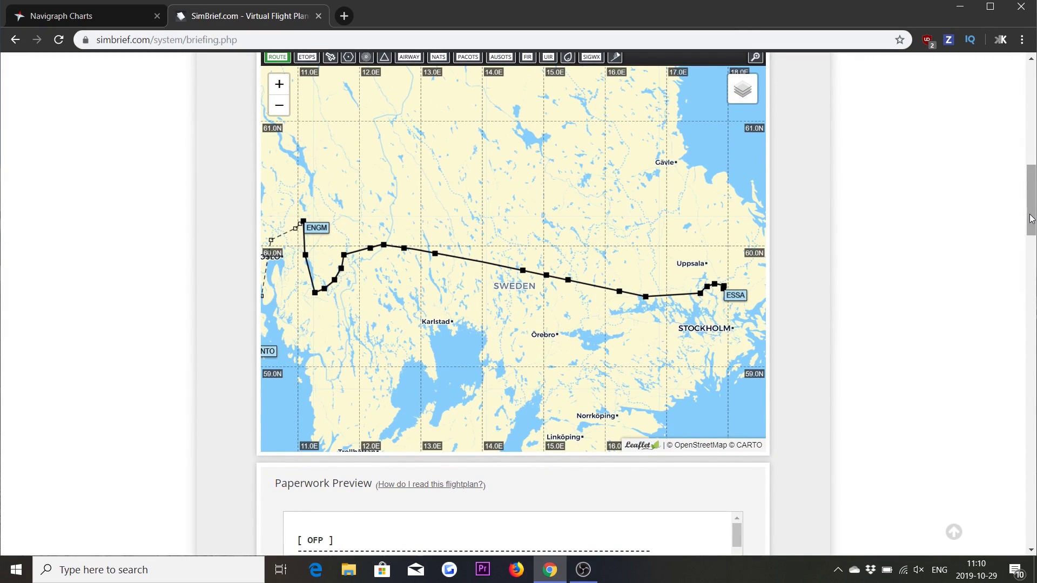
{"action": "left_click_drag", "start_coordinate": [1031, 218], "coordinate": [1033, 119]}
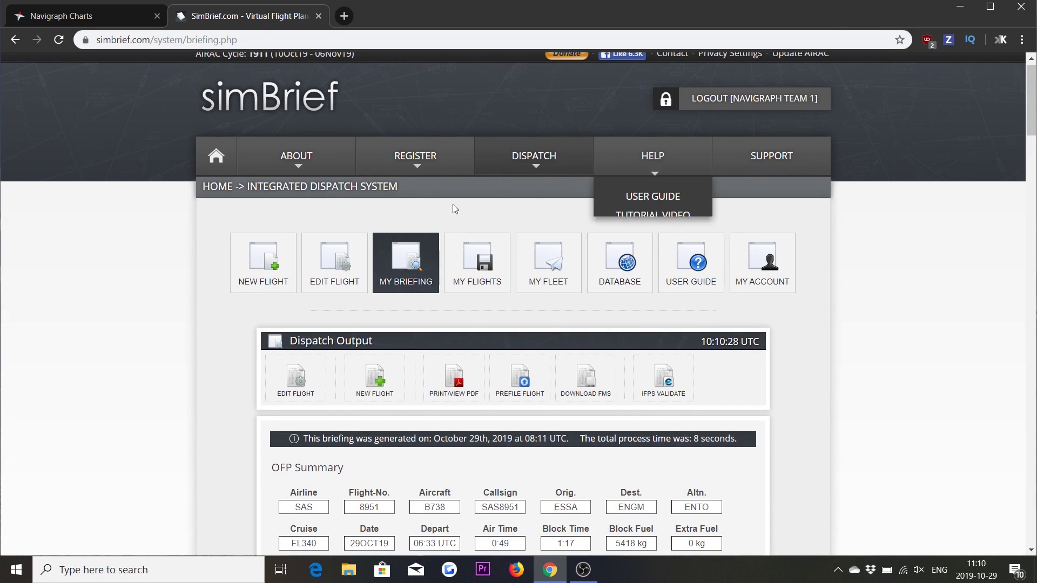
{"action": "left_click", "coordinate": [92, 17]}
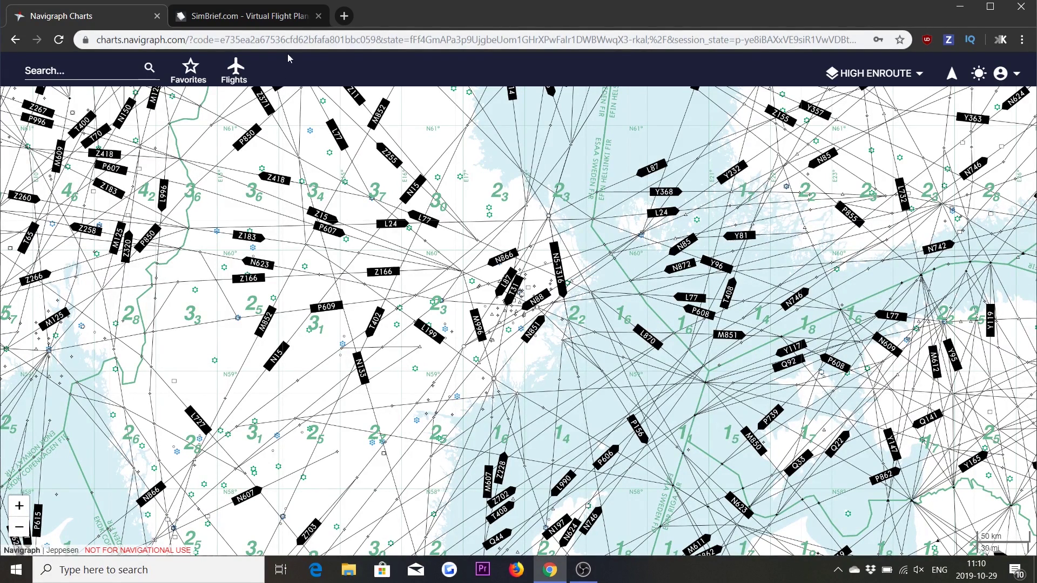
- From the New flight > From SimBrief prompt, enter the SimBrief username in Settings and save it
{"action": "left_click", "coordinate": [236, 70]}
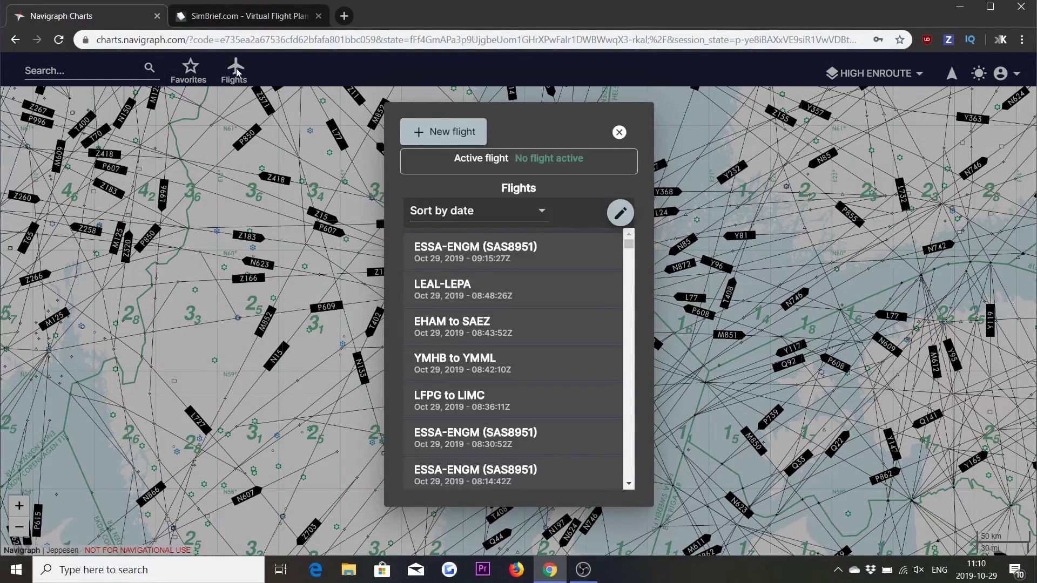
{"action": "left_click", "coordinate": [440, 130]}
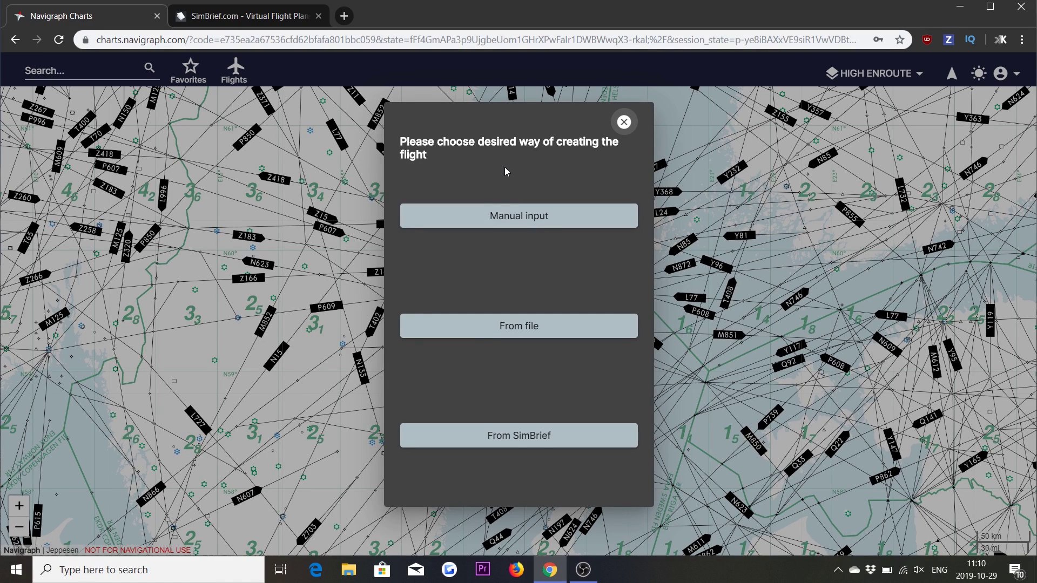
{"action": "left_click", "coordinate": [513, 432]}
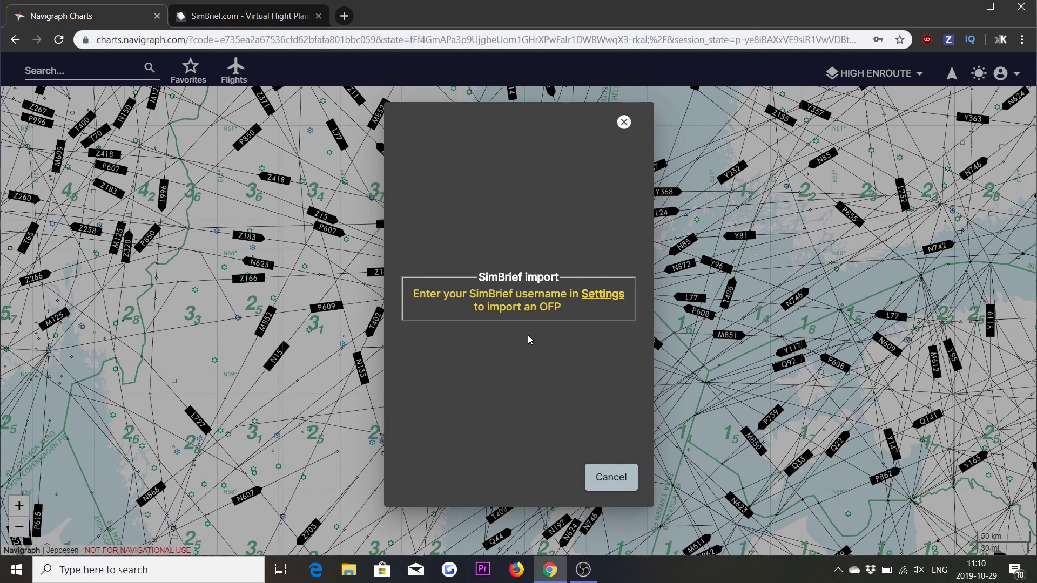
{"action": "left_click", "coordinate": [601, 295]}
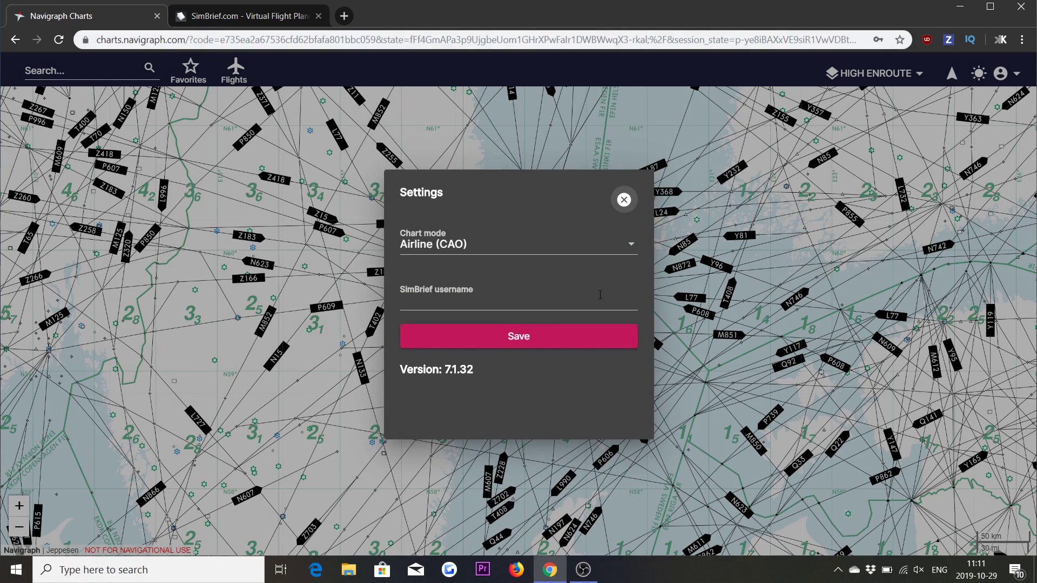
{"action": "left_click", "coordinate": [567, 304]}
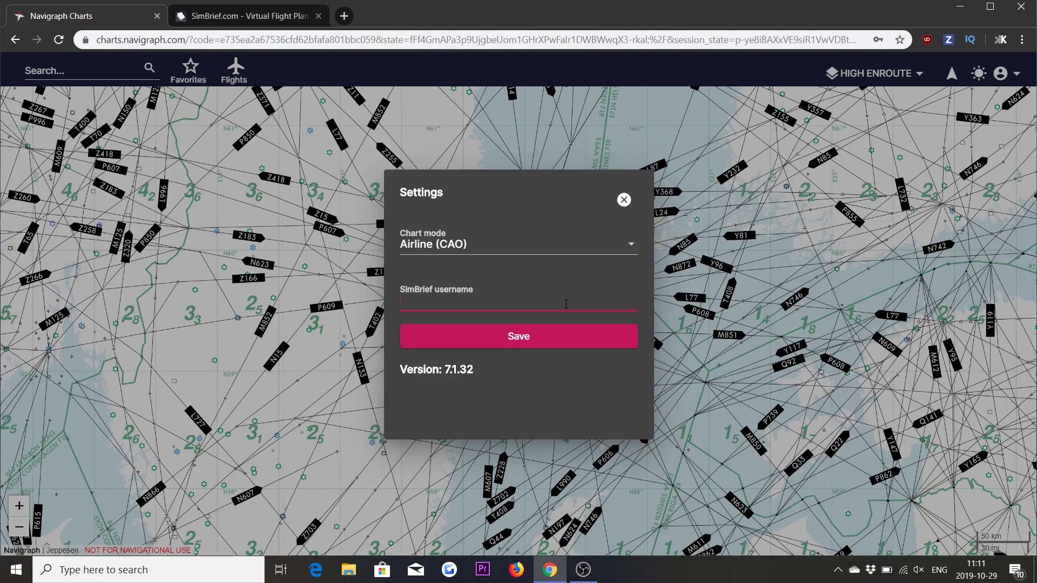
{"action": "type", "text": "Navigraph"}
{"action": "left_click", "coordinate": [512, 345]}
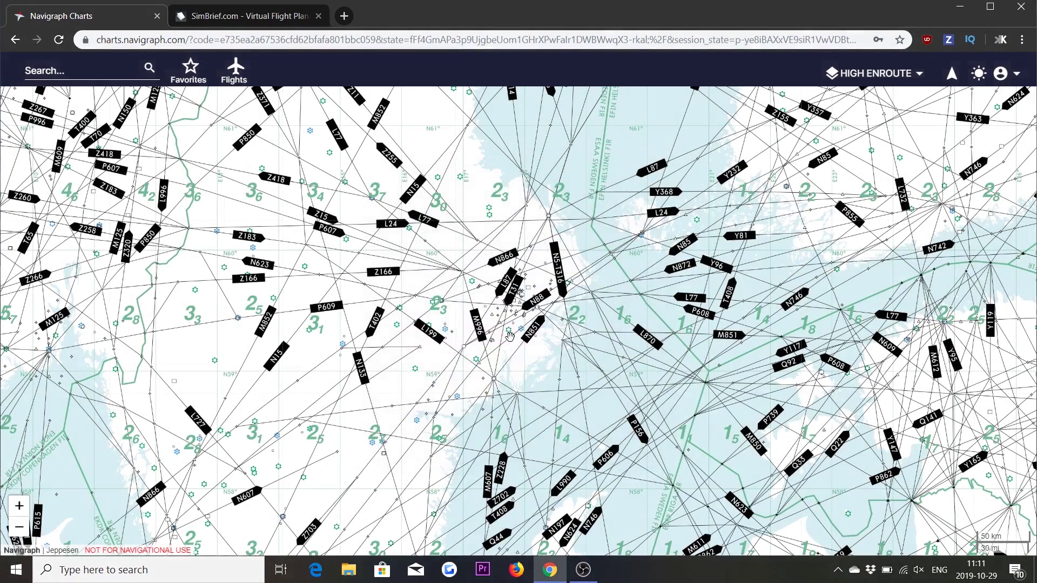
- Import the latest SimBrief OFP as the SAS8951 ESSA–ENGM flight, 211 NM via ARS4C and N623
{"action": "left_click", "coordinate": [235, 79]}
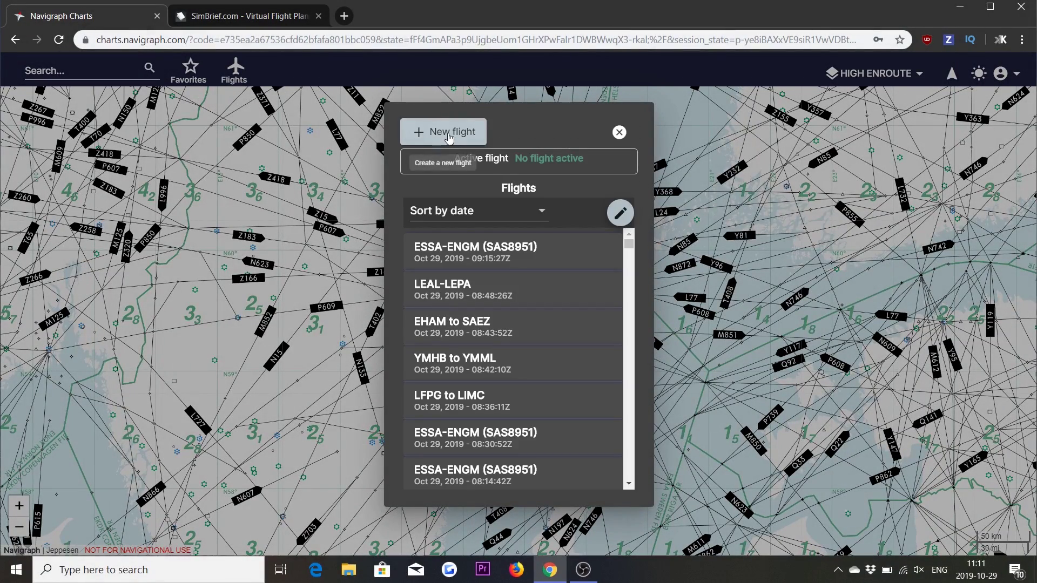
{"action": "left_click", "coordinate": [448, 136]}
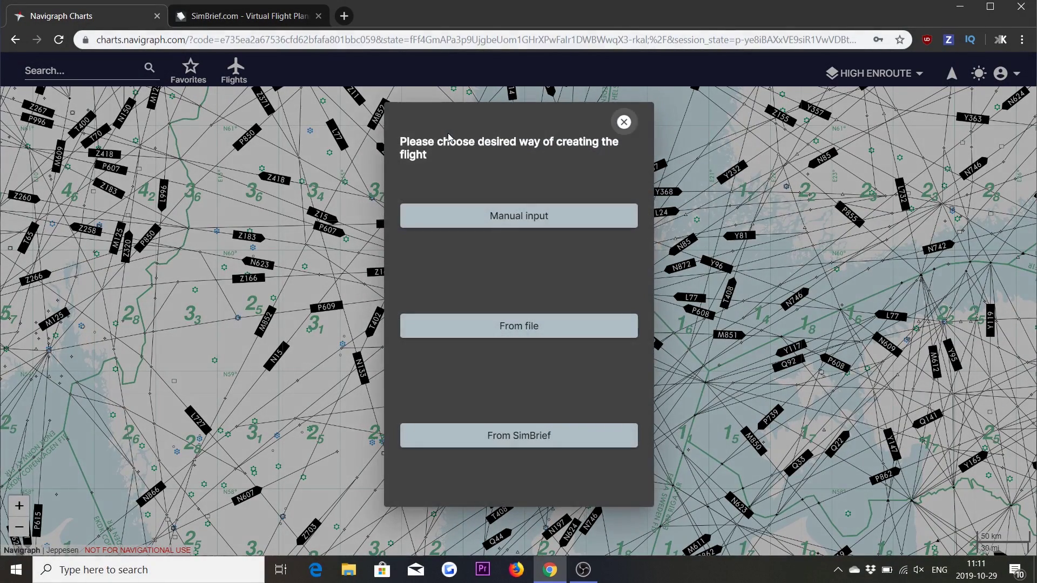
{"action": "left_click", "coordinate": [523, 436]}
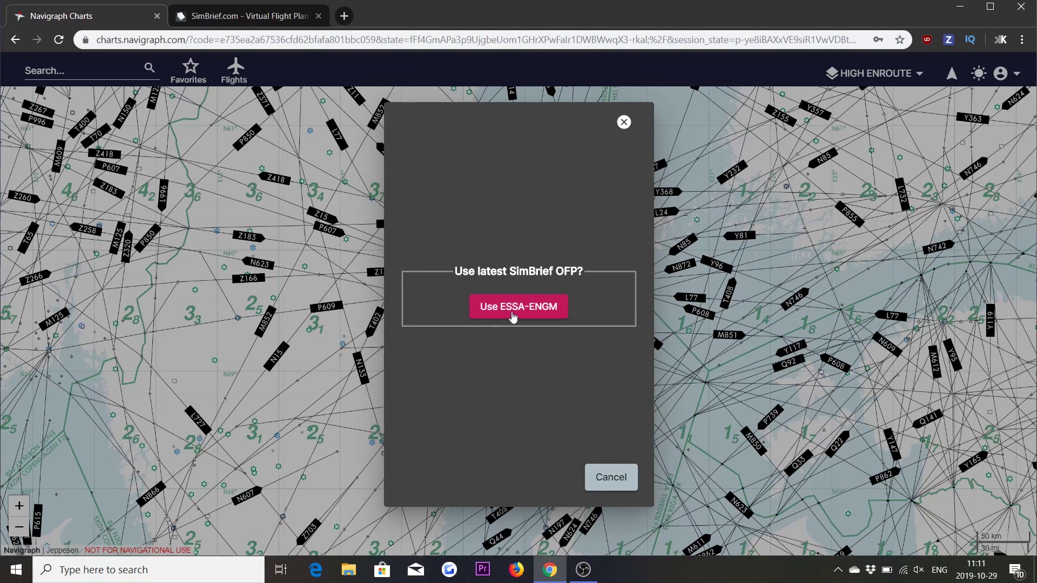
{"action": "left_click", "coordinate": [542, 317]}
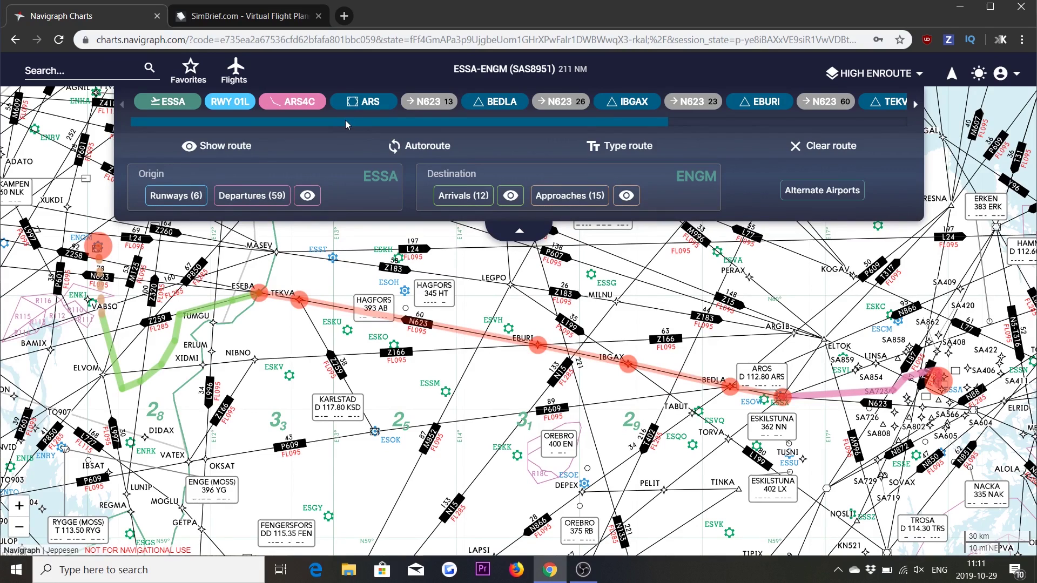
- Add the RNAV Z RWY 01L (INSUV) approach from the 15 ENGM approaches and show its details
{"action": "left_click_drag", "start_coordinate": [345, 120], "coordinate": [358, 145]}
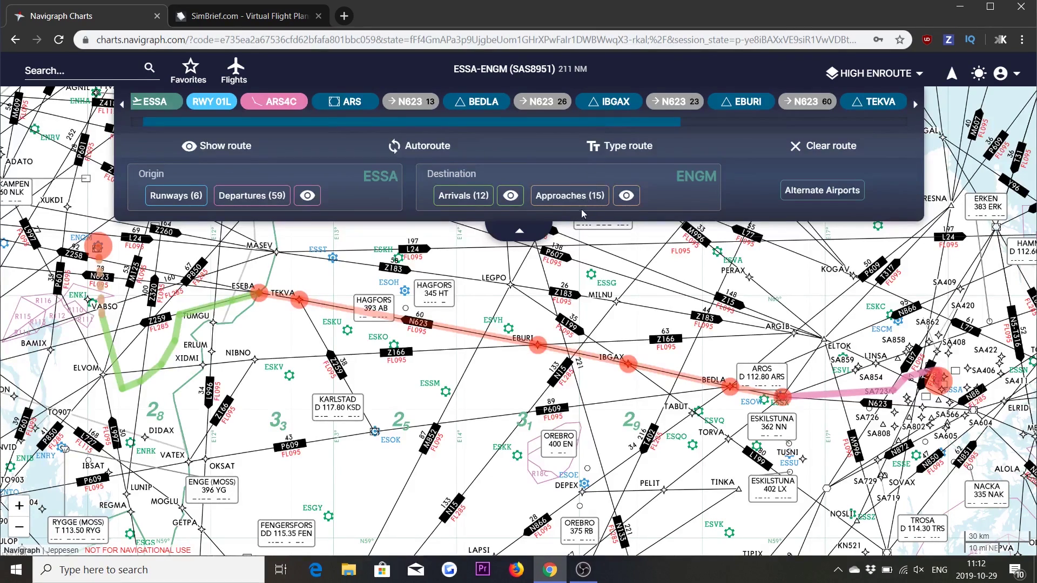
{"action": "left_click", "coordinate": [569, 196]}
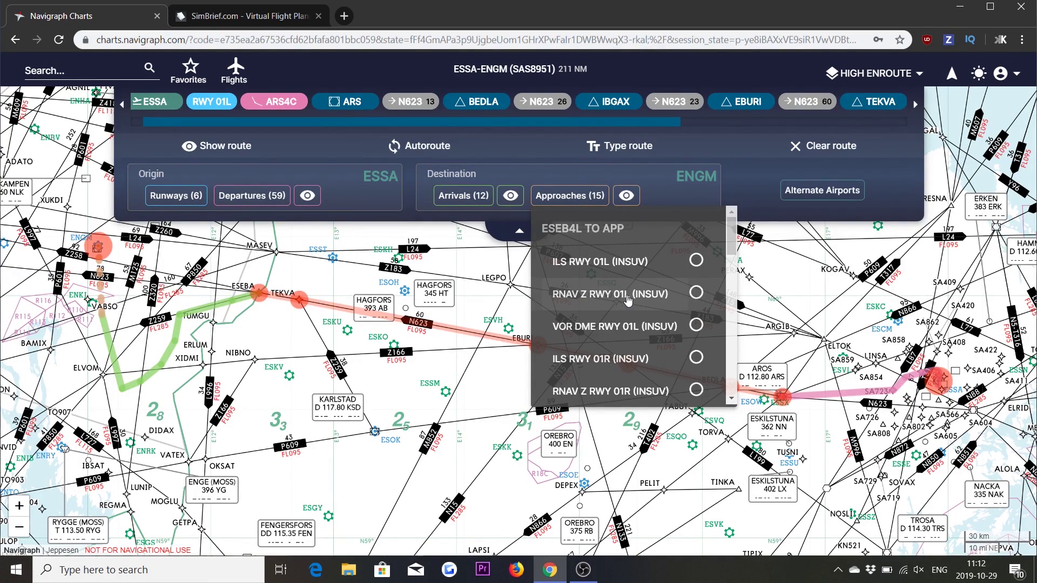
{"action": "left_click", "coordinate": [696, 293]}
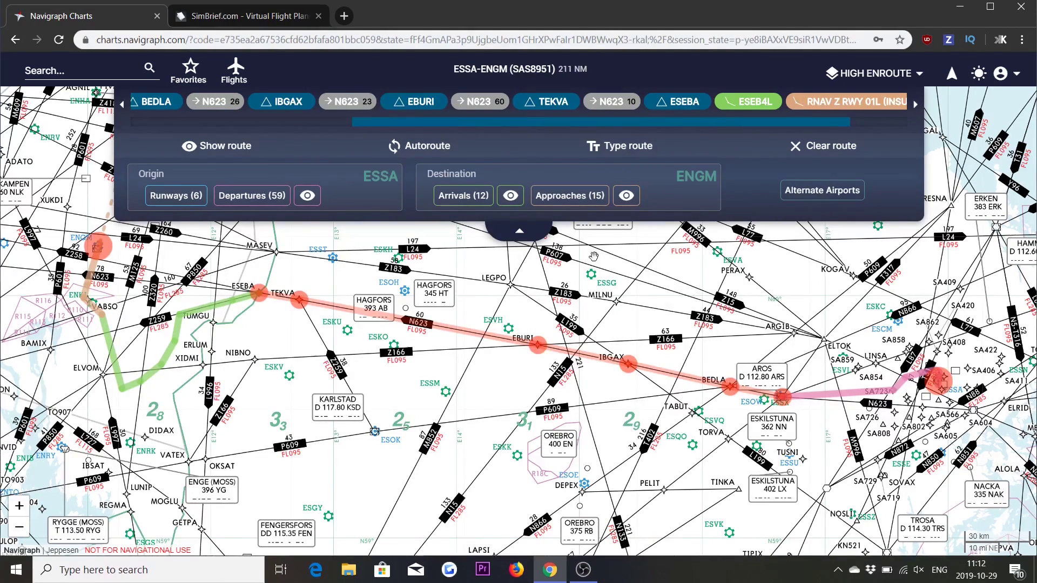
{"action": "left_click", "coordinate": [516, 227]}
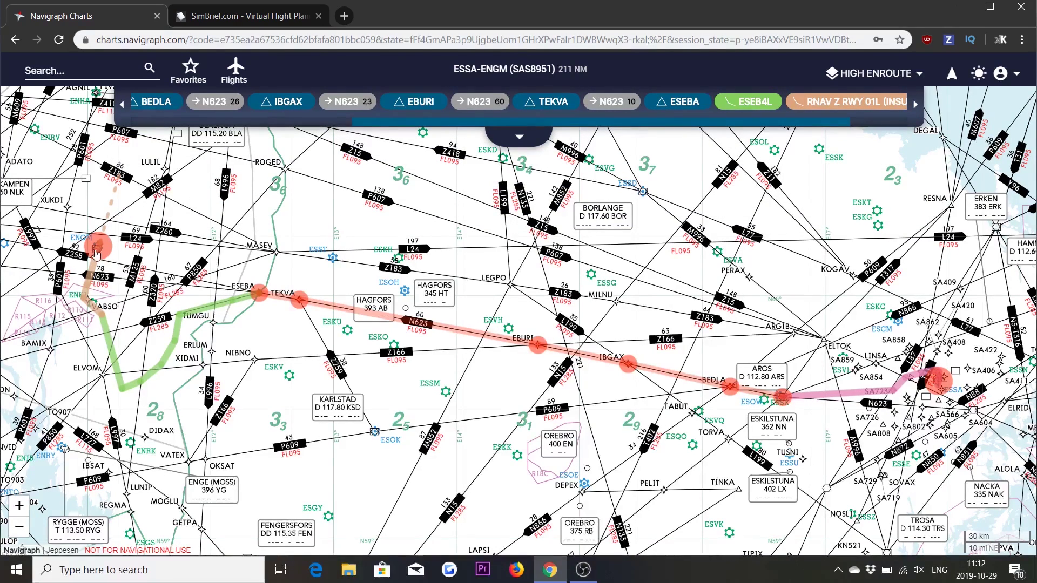
{"action": "left_click", "coordinate": [88, 285]}
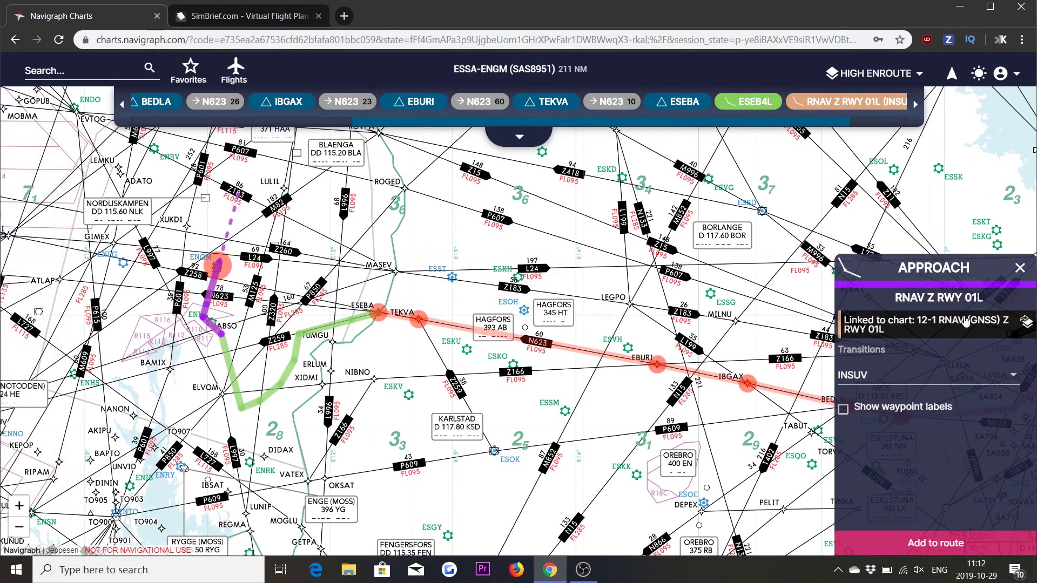
{"action": "left_click", "coordinate": [1025, 322]}
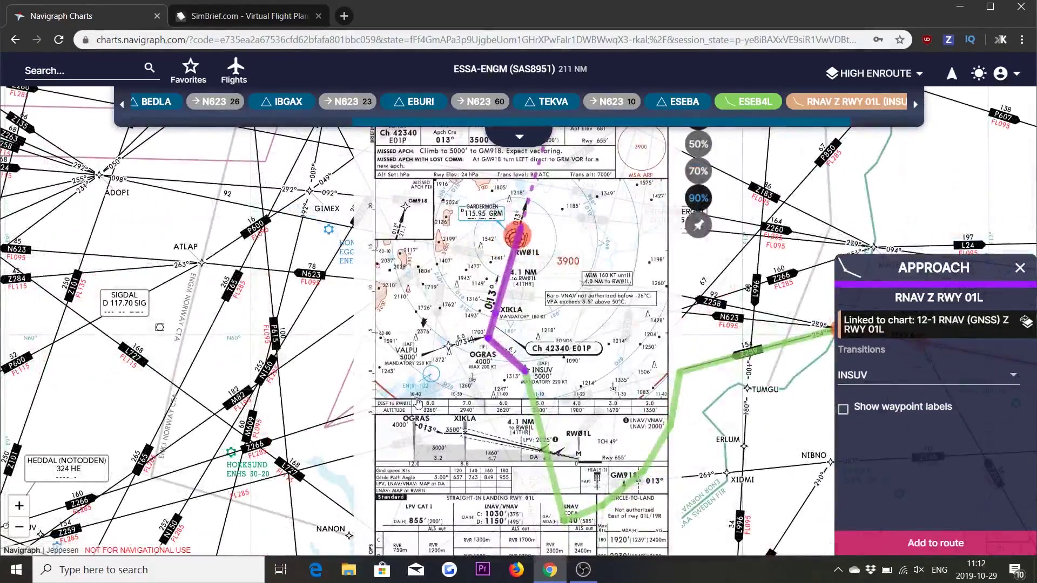
{"action": "left_click_drag", "start_coordinate": [554, 352], "coordinate": [380, 286]}
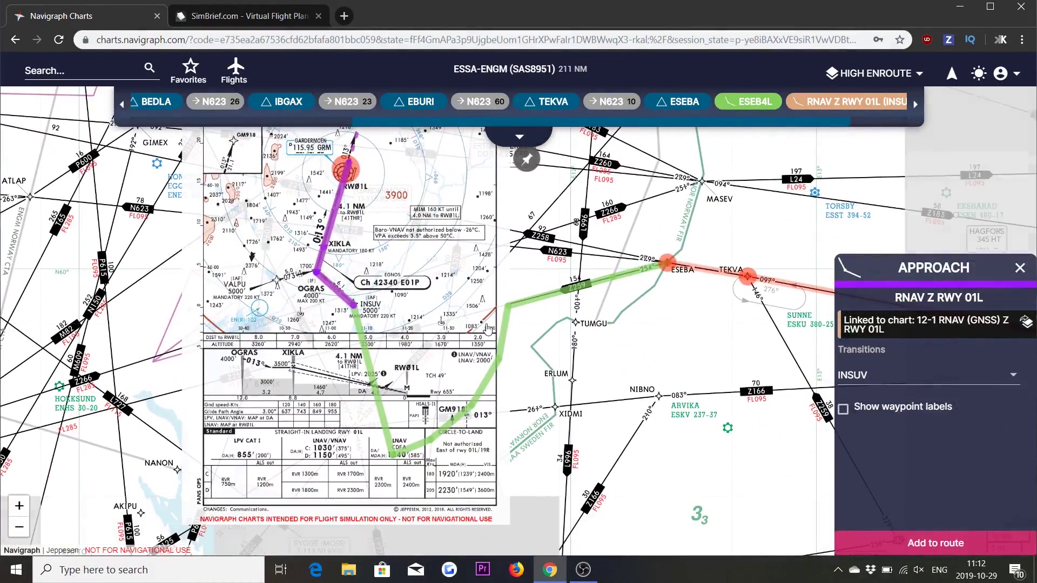
{"action": "left_click", "coordinate": [506, 330]}
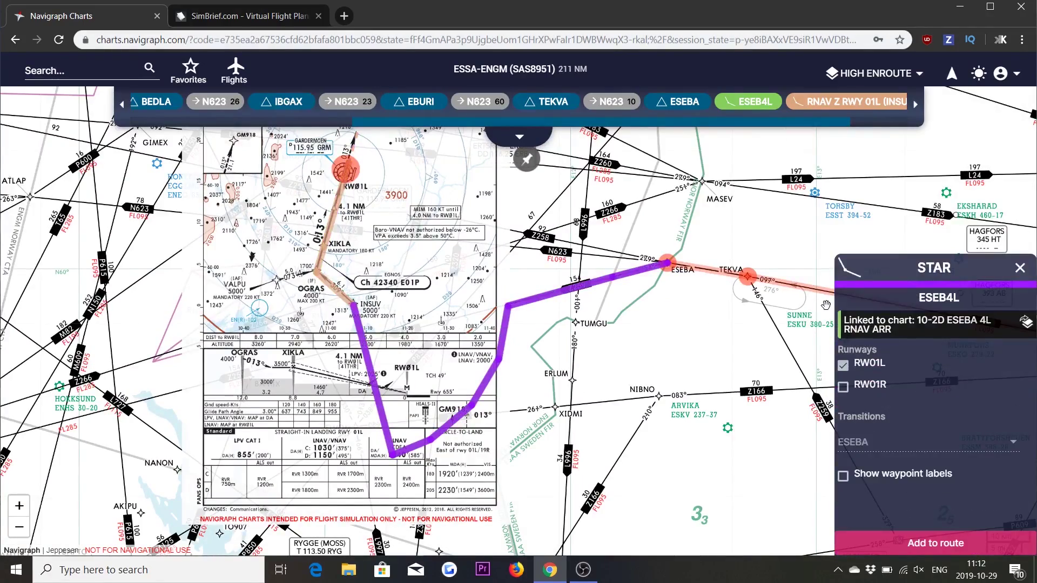
{"action": "left_click", "coordinate": [1025, 324]}
{"action": "left_click", "coordinate": [1025, 324]}
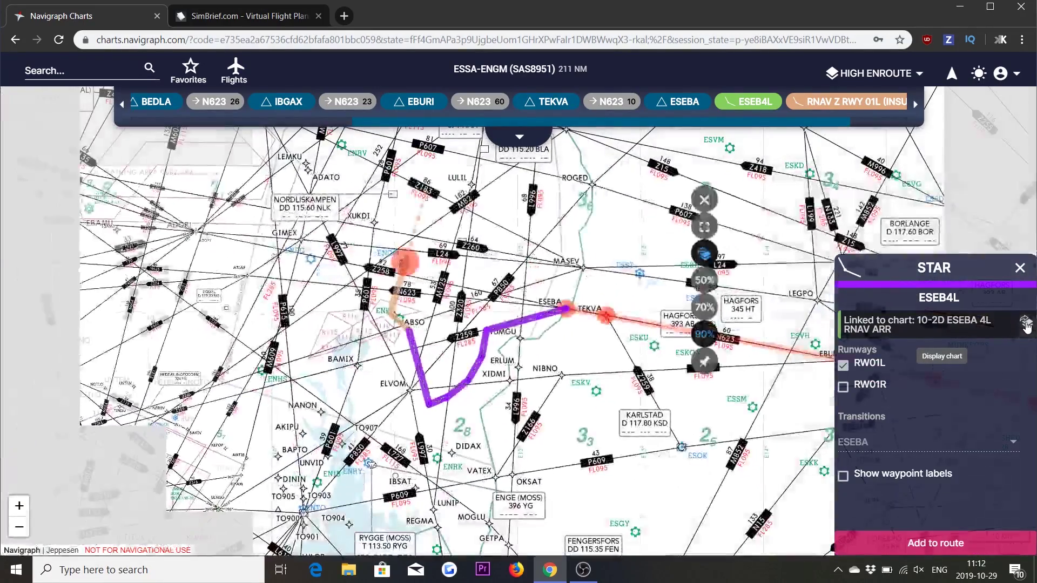
{"action": "left_click_drag", "start_coordinate": [648, 302], "coordinate": [453, 267]}
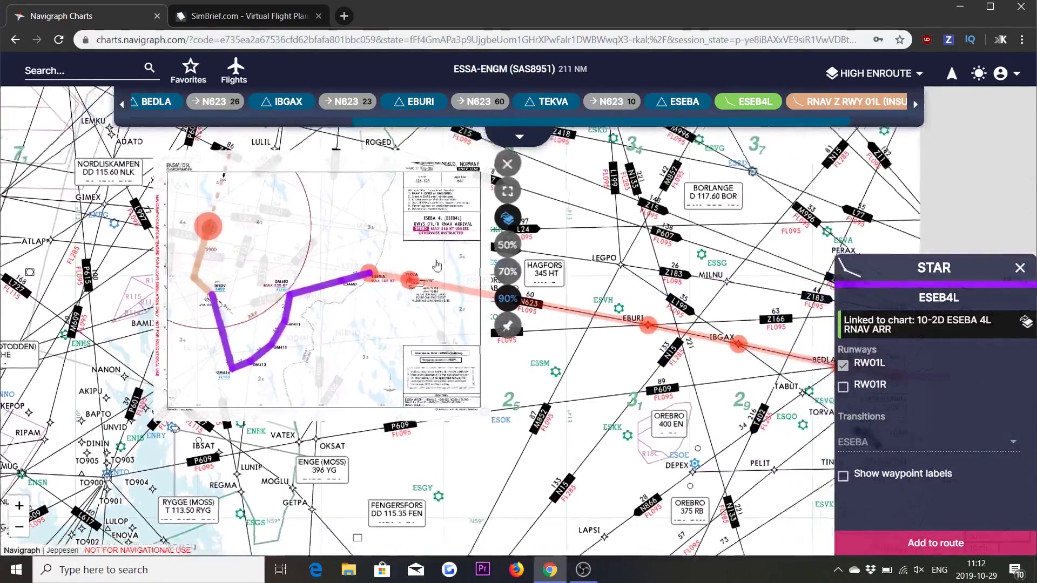
{"action": "left_click_drag", "start_coordinate": [821, 311], "coordinate": [520, 271]}
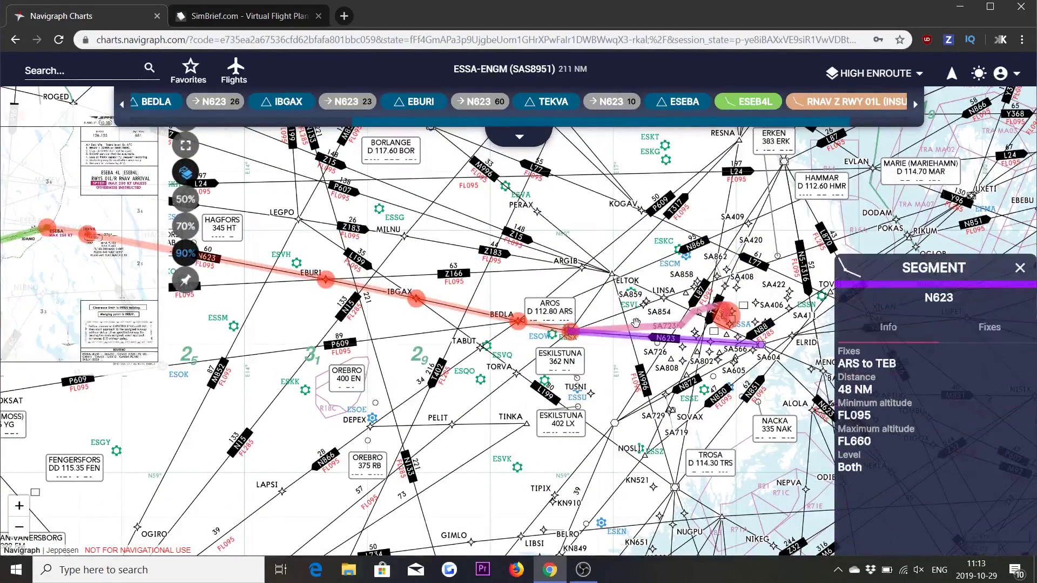
{"action": "left_click", "coordinate": [654, 328]}
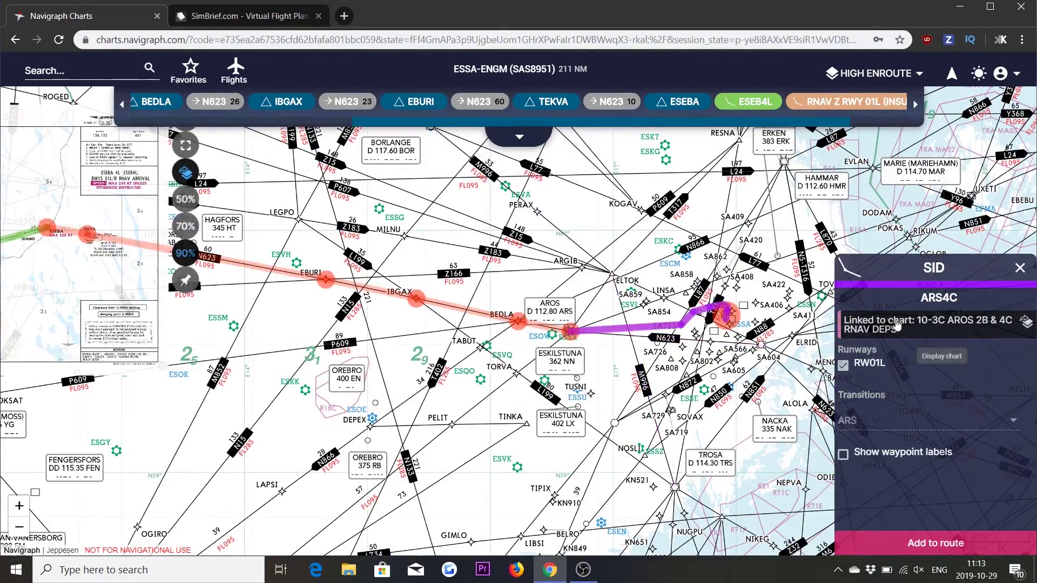
{"action": "left_click", "coordinate": [1024, 323]}
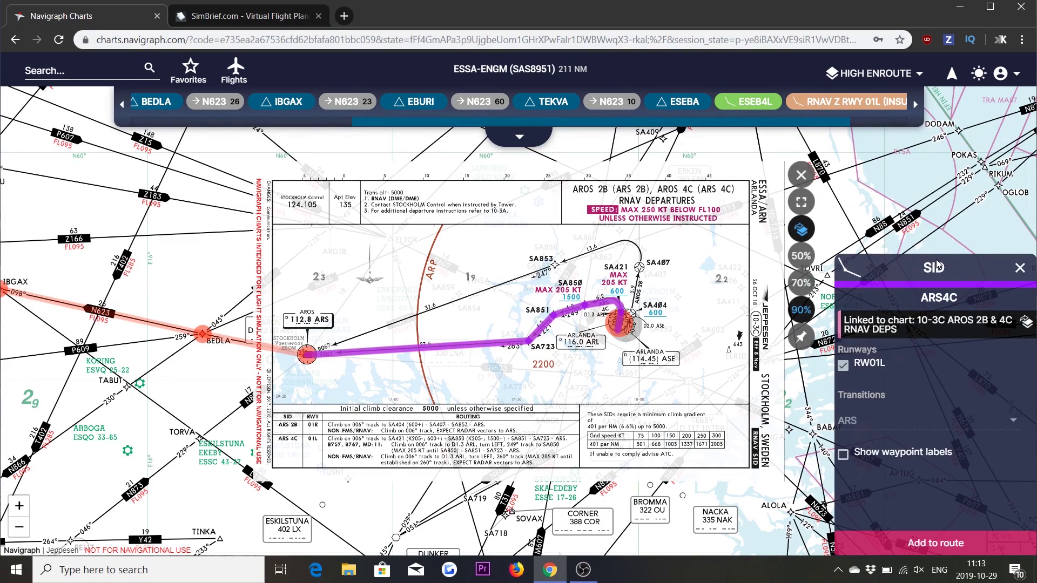
{"action": "left_click", "coordinate": [1020, 268]}
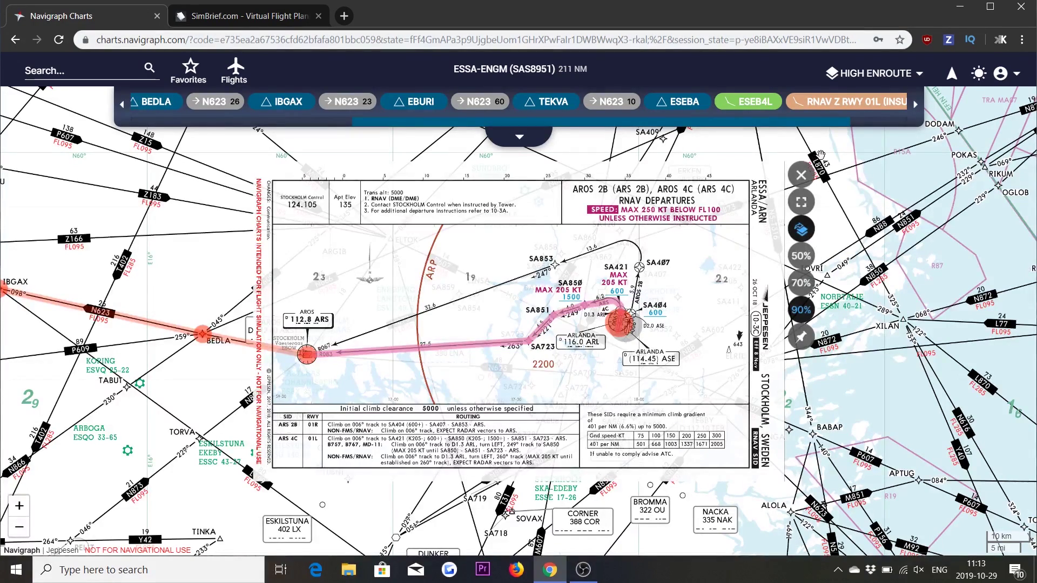
{"action": "left_click", "coordinate": [800, 174]}
{"action": "left_click_drag", "start_coordinate": [446, 174], "coordinate": [649, 224]}
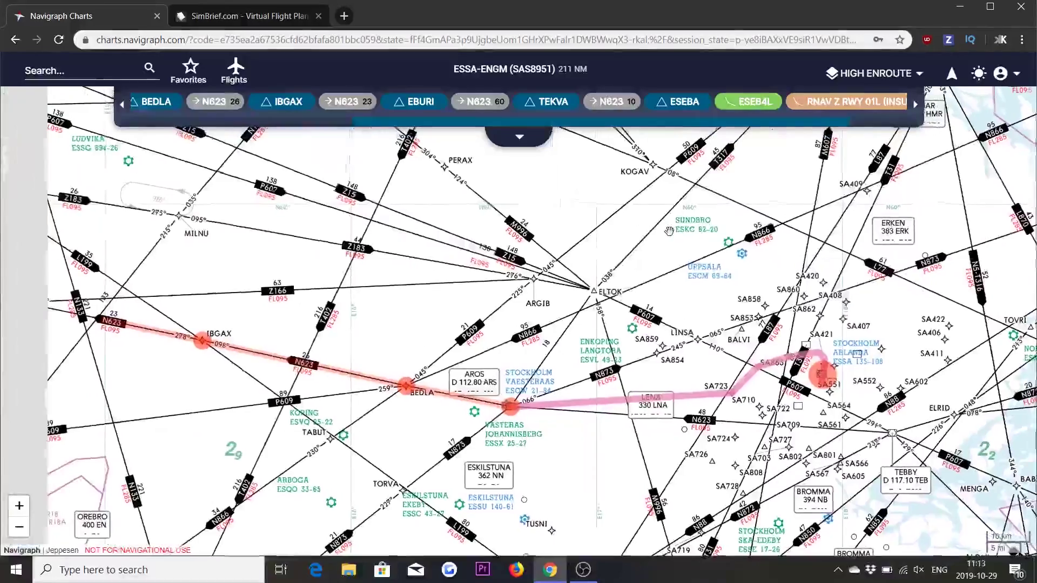
{"action": "left_click_drag", "start_coordinate": [318, 191], "coordinate": [624, 248]}
{"action": "left_click_drag", "start_coordinate": [453, 242], "coordinate": [551, 243]}
{"action": "left_click", "coordinate": [20, 528]}
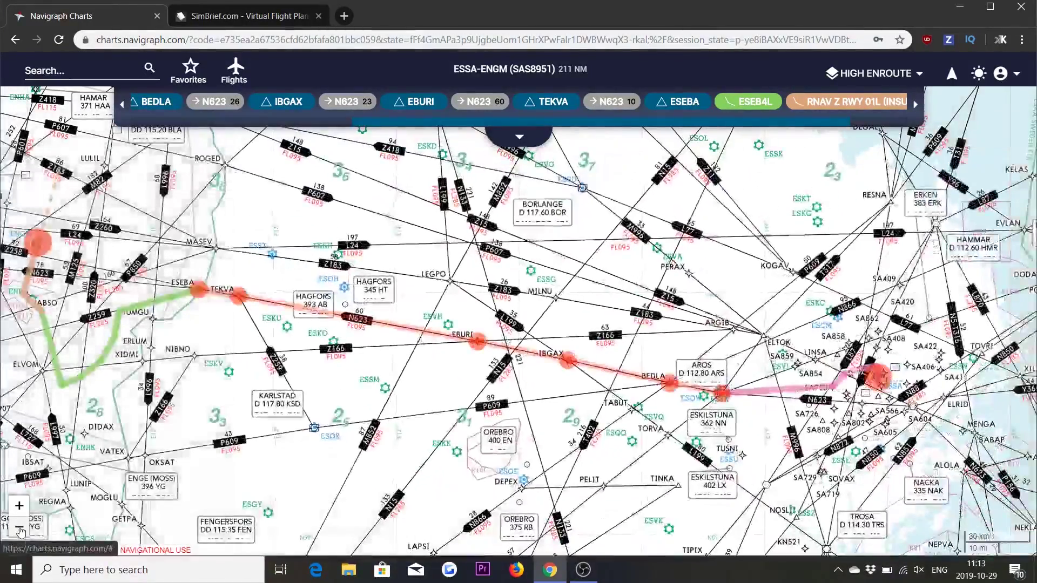
- Pan out to the worldwide High Enroute chart with no flight active
{"action": "left_click_drag", "start_coordinate": [208, 416], "coordinate": [267, 410]}
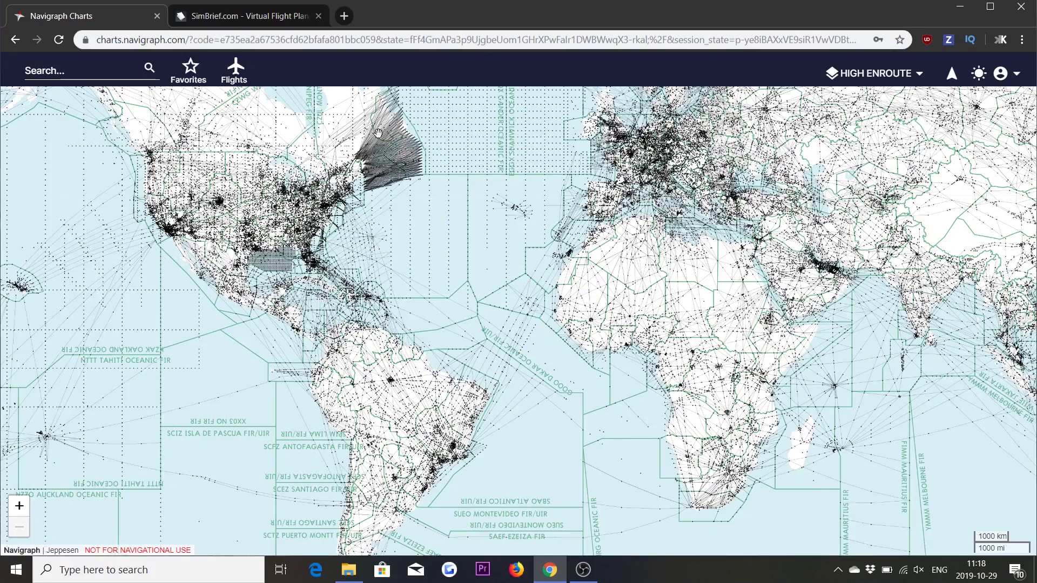
- Load EHAMSAEZ01.pln as a new flight: EHAM RWY 27 via VOLA1P and UM40 to SAEZ
{"action": "left_click", "coordinate": [236, 80]}
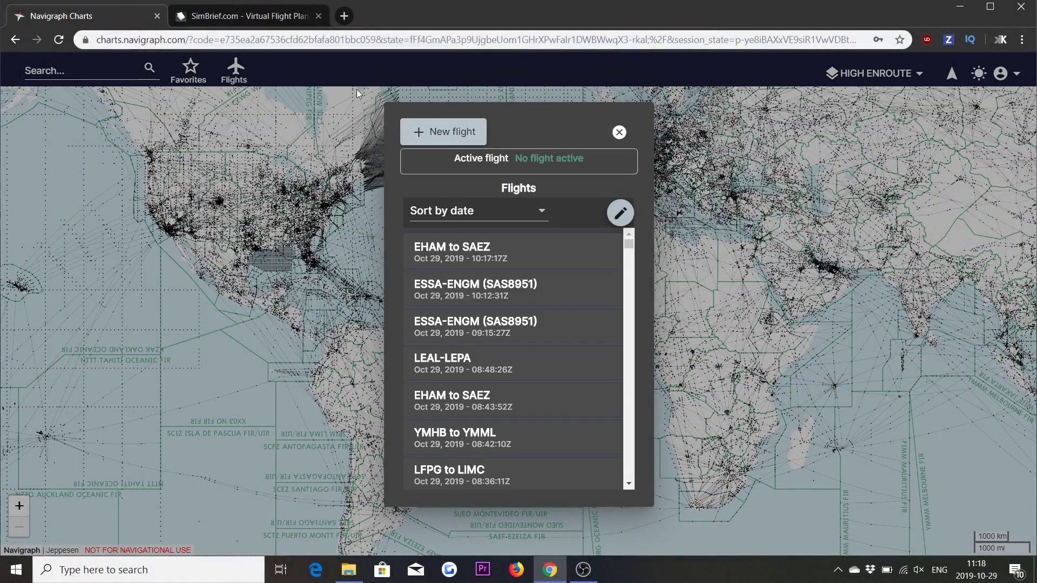
{"action": "left_click", "coordinate": [469, 131]}
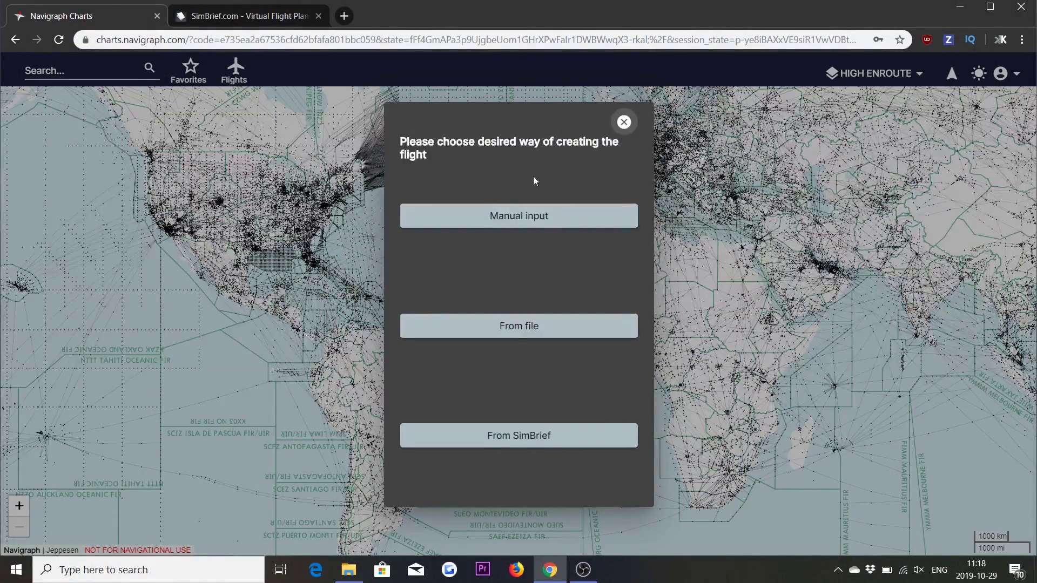
{"action": "left_click", "coordinate": [518, 336]}
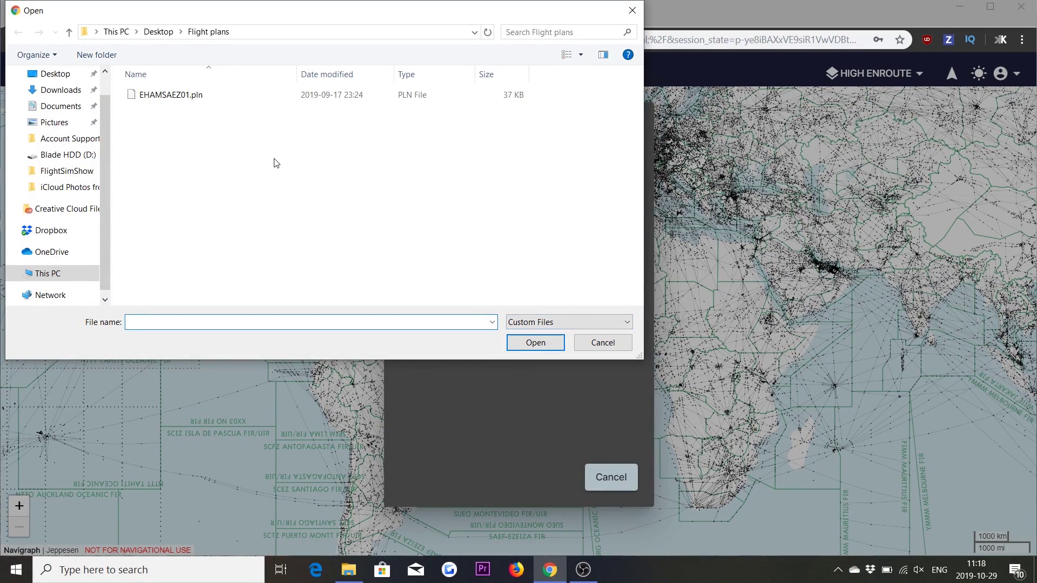
{"action": "left_click", "coordinate": [164, 98]}
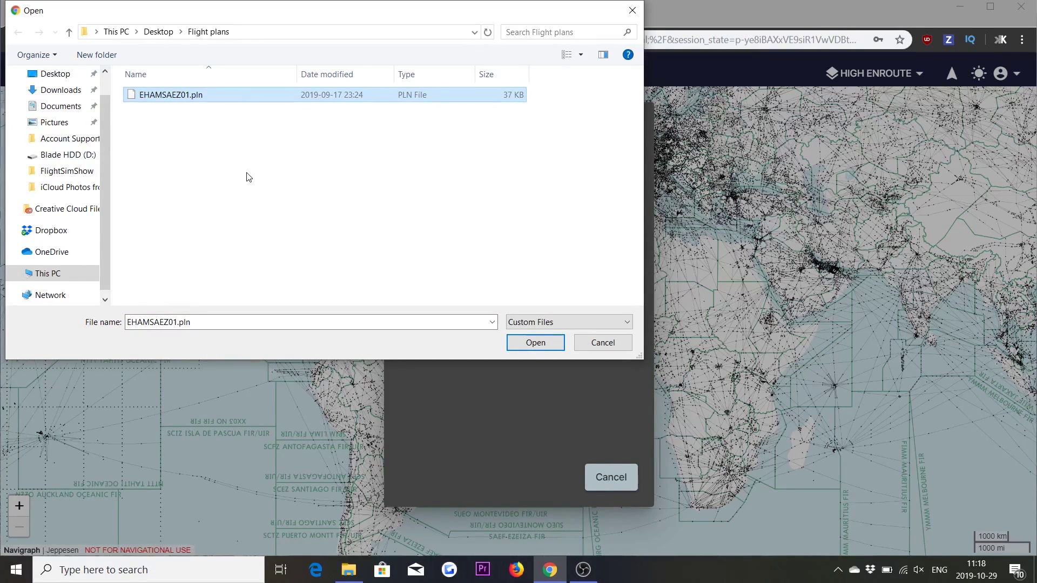
{"action": "left_click", "coordinate": [535, 344]}
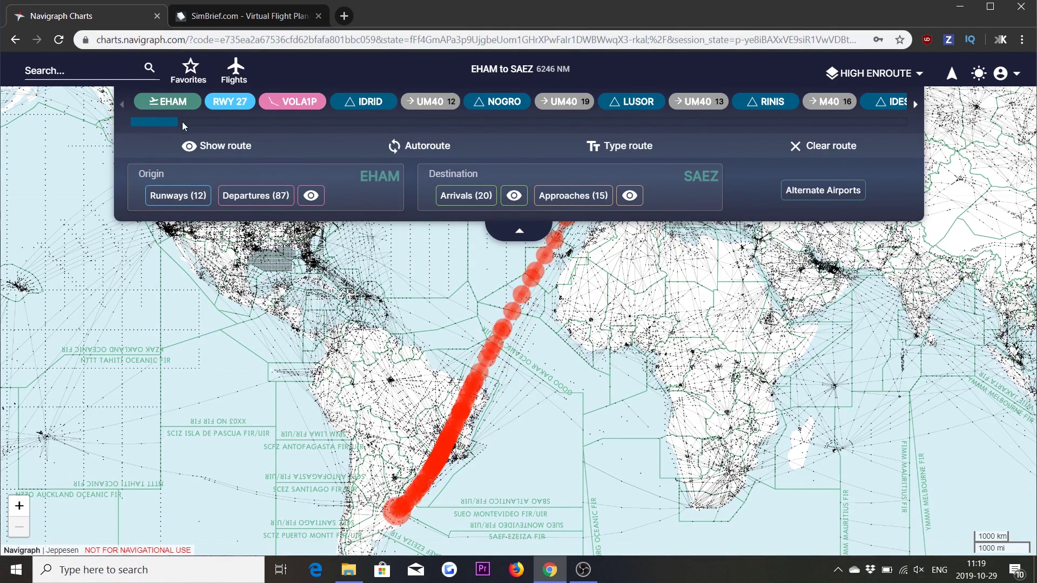
- Select the PAPI6A arrival to SAEZ RWY 11 from the 20 arrivals and zoom to the route's end
{"action": "left_click_drag", "start_coordinate": [170, 123], "coordinate": [909, 117]}
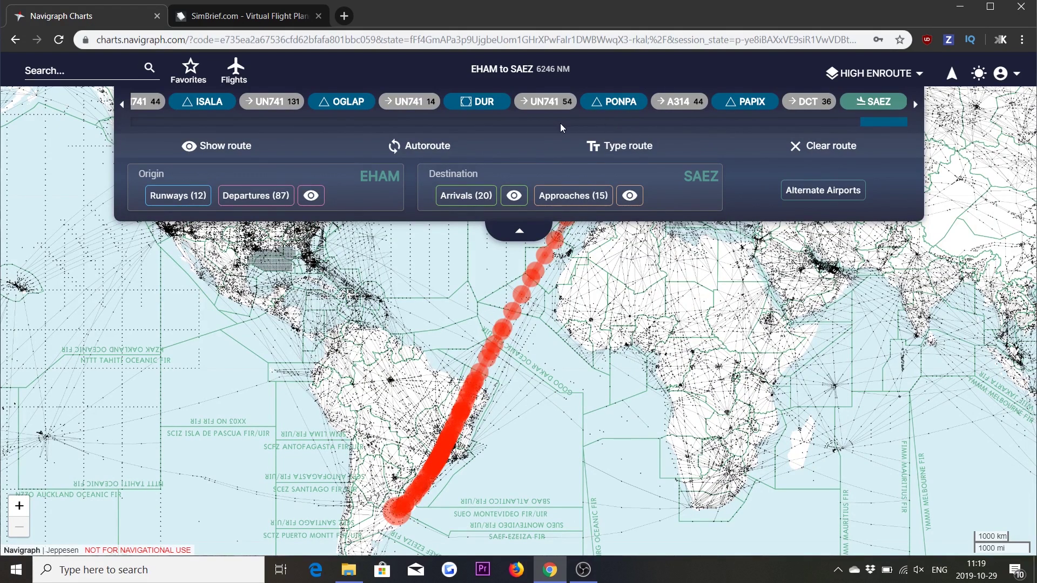
{"action": "left_click", "coordinate": [477, 202]}
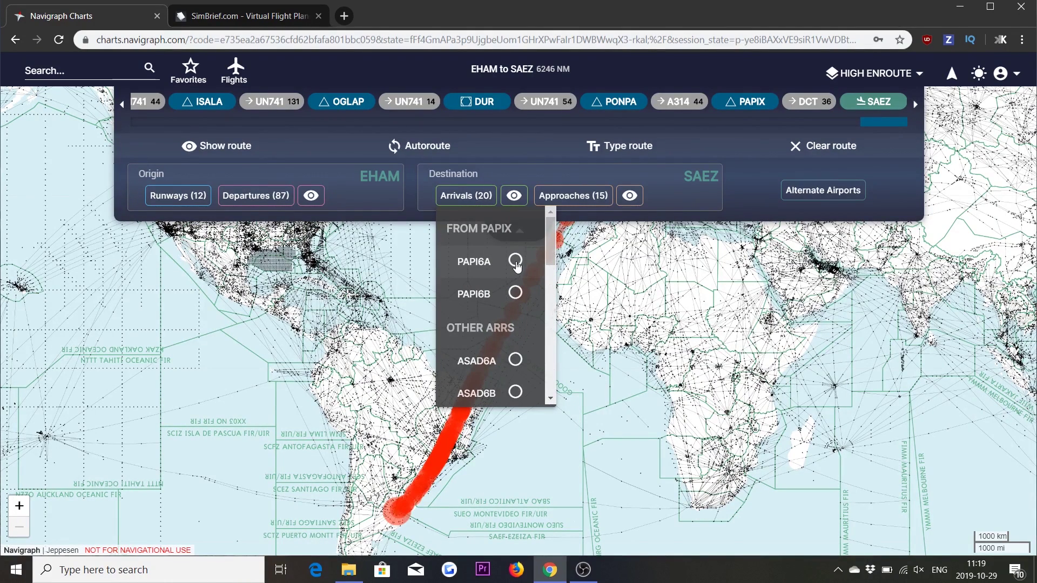
{"action": "left_click", "coordinate": [516, 261]}
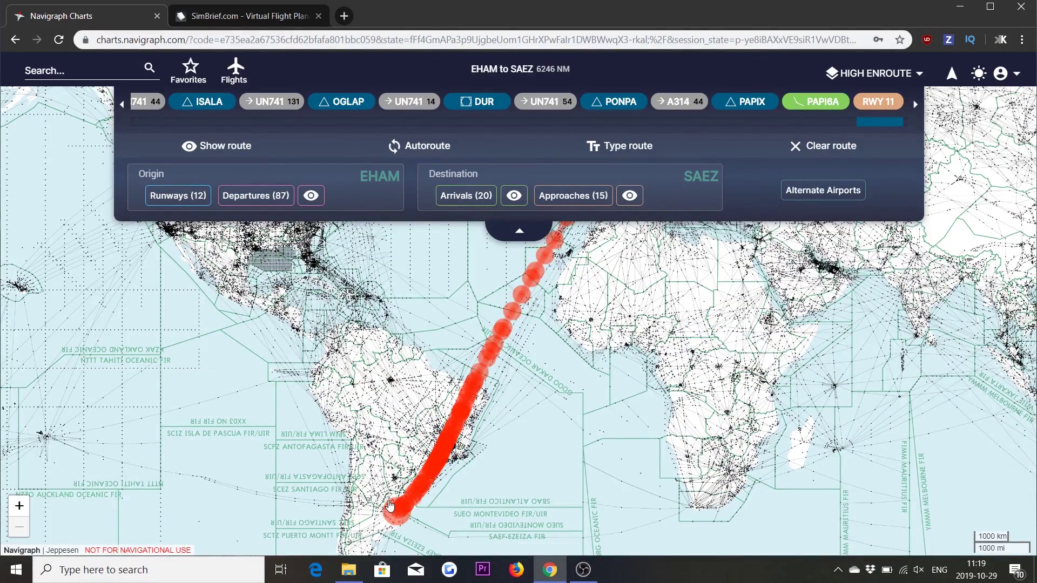
{"action": "double_click", "coordinate": [19, 506]}
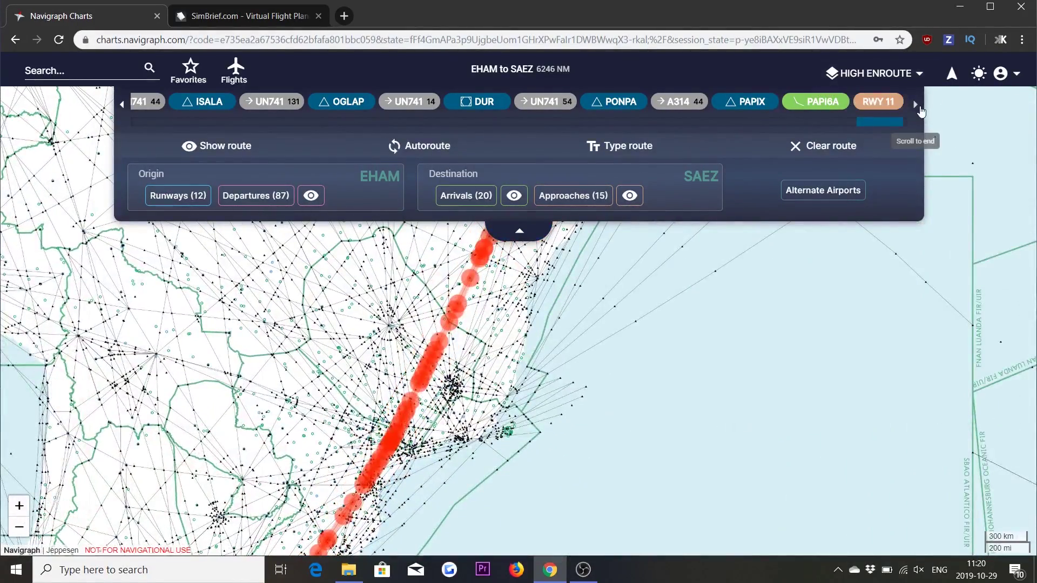
{"action": "left_click", "coordinate": [915, 104]}
- Zoom in on Ezeiza and choose the ILS Y RWY 11 (EZE) approach from the 15 approaches
{"action": "left_click", "coordinate": [875, 105]}
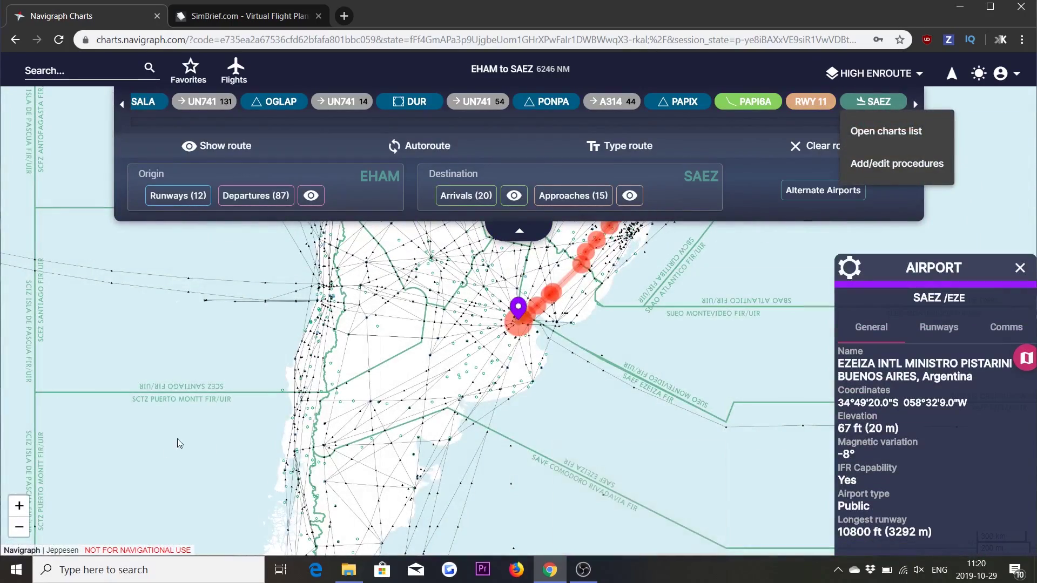
{"action": "left_click", "coordinate": [19, 507]}
{"action": "left_click", "coordinate": [19, 506]}
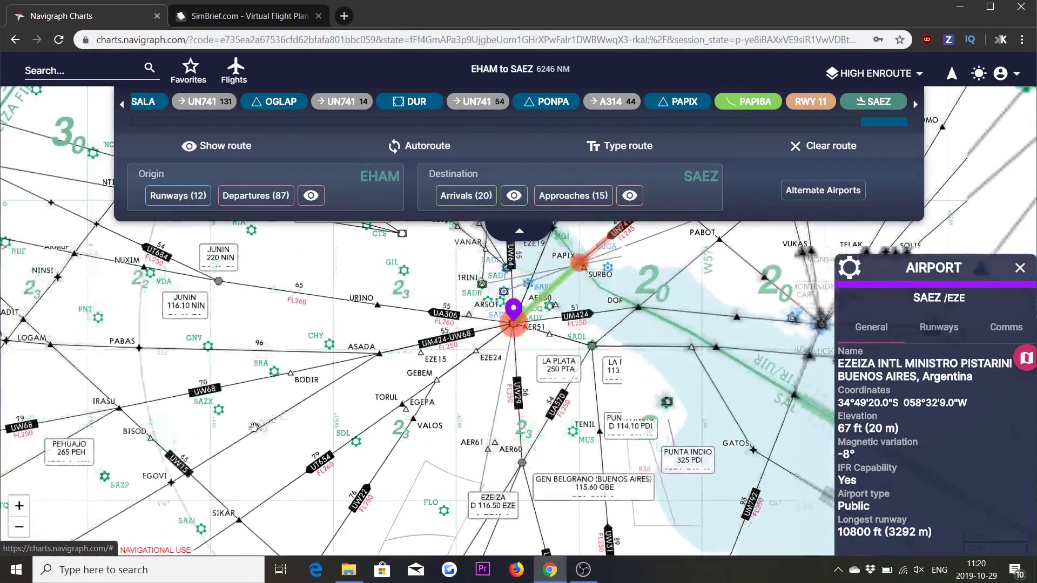
{"action": "left_click", "coordinate": [26, 503]}
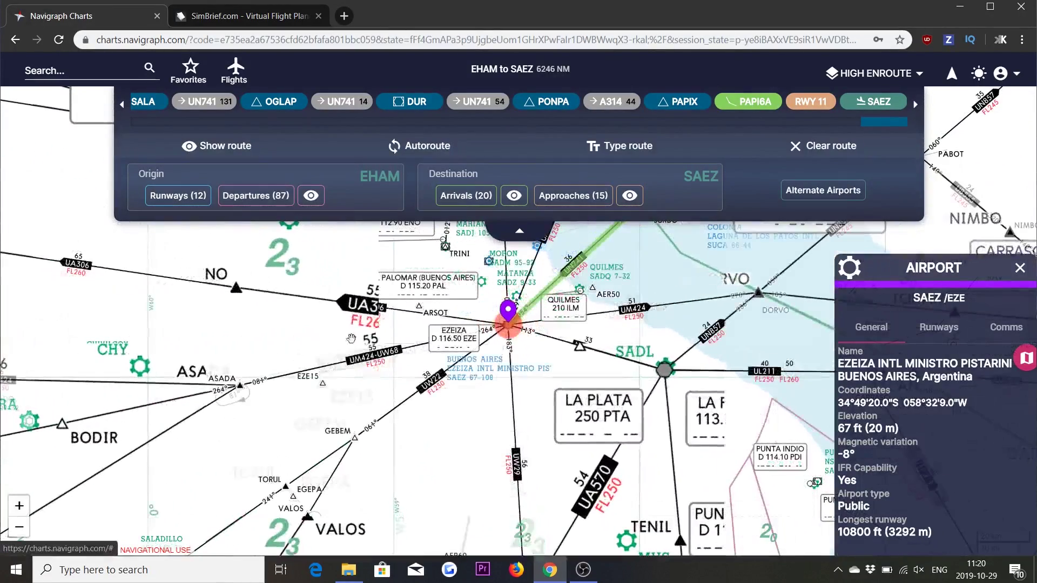
{"action": "left_click_drag", "start_coordinate": [352, 400], "coordinate": [346, 413]}
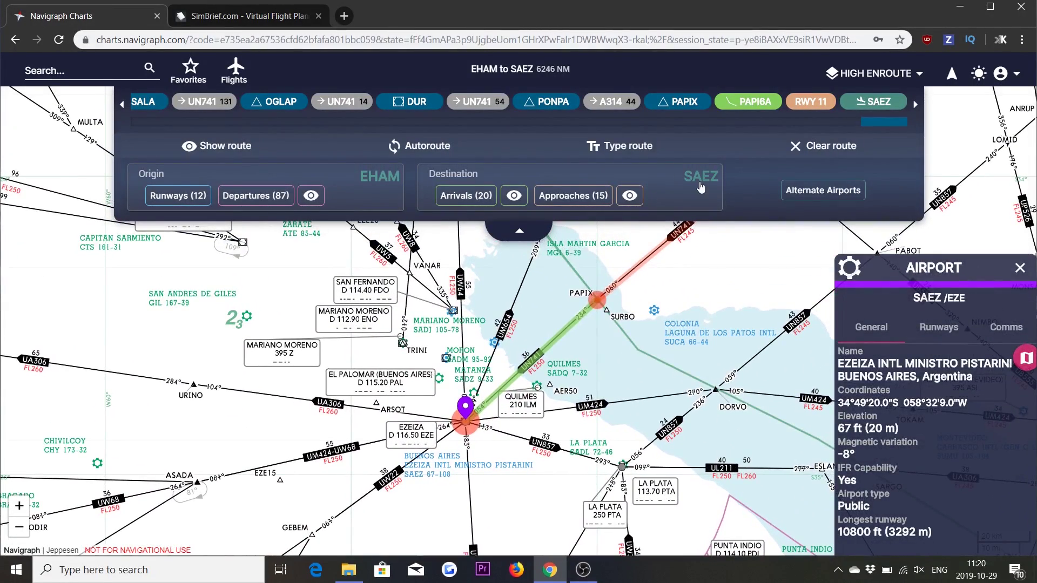
{"action": "left_click", "coordinate": [584, 198]}
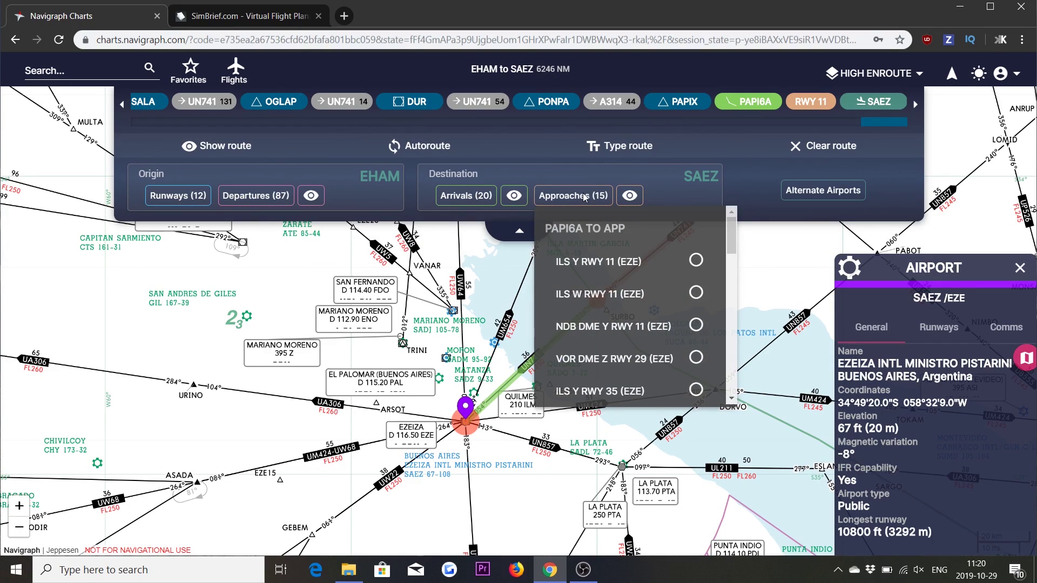
{"action": "left_click", "coordinate": [696, 261]}
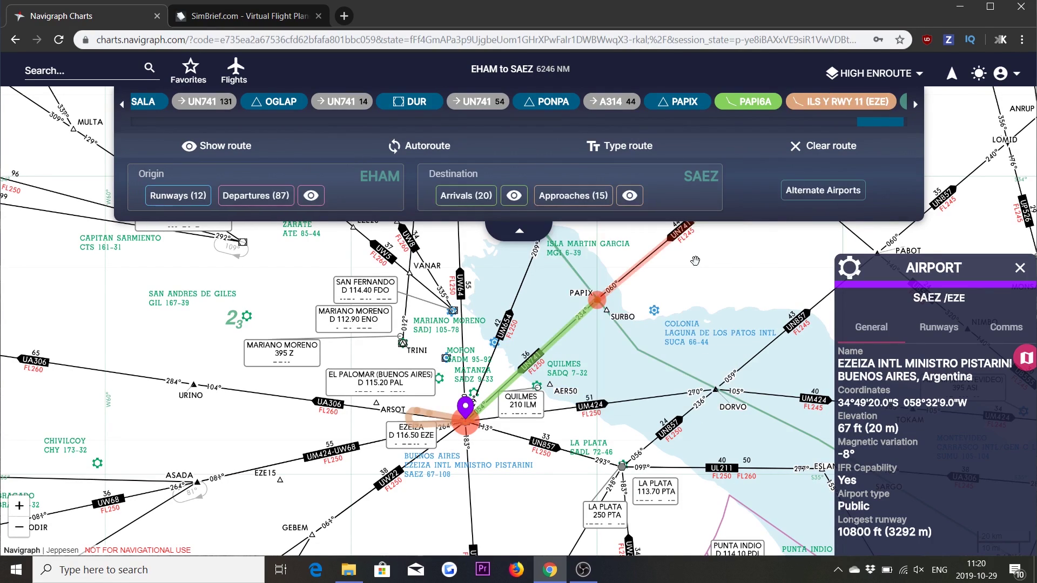
- Overlay the ILS Y RWY 11 approach chart on the Ezeiza approach path
{"action": "left_click", "coordinate": [1020, 268]}
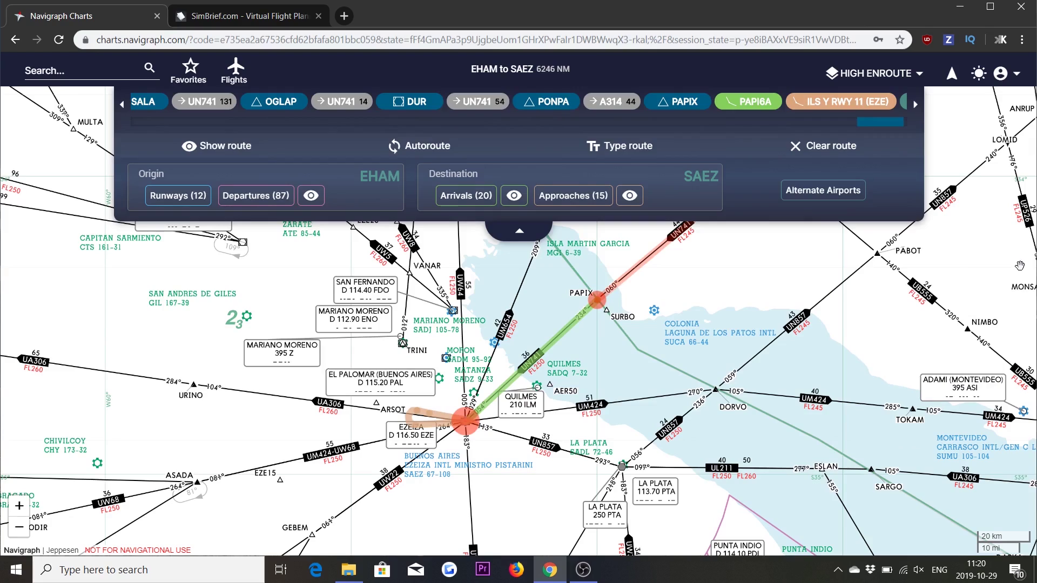
{"action": "left_click", "coordinate": [18, 505]}
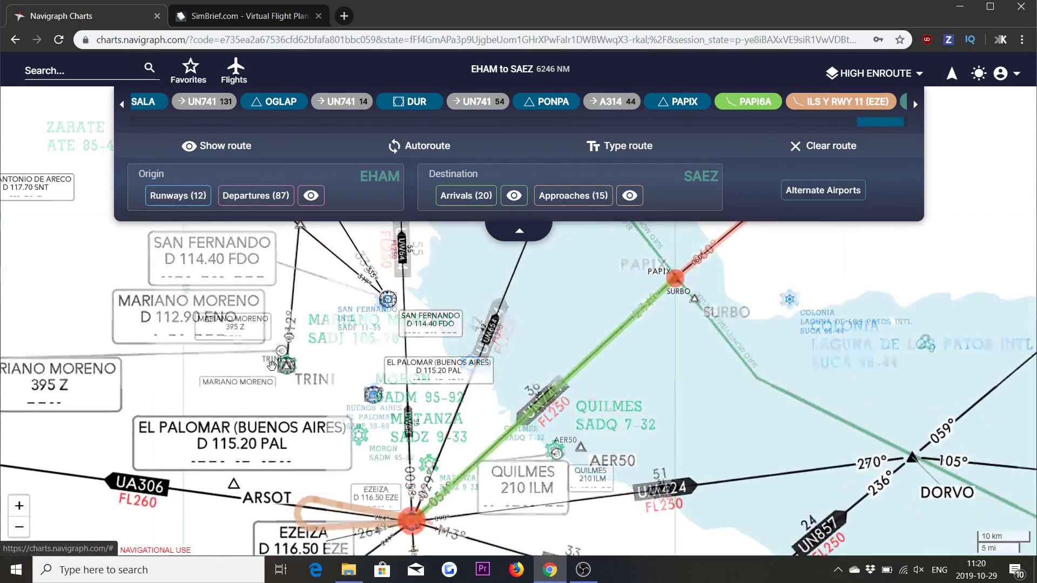
{"action": "left_click_drag", "start_coordinate": [270, 427], "coordinate": [356, 236]}
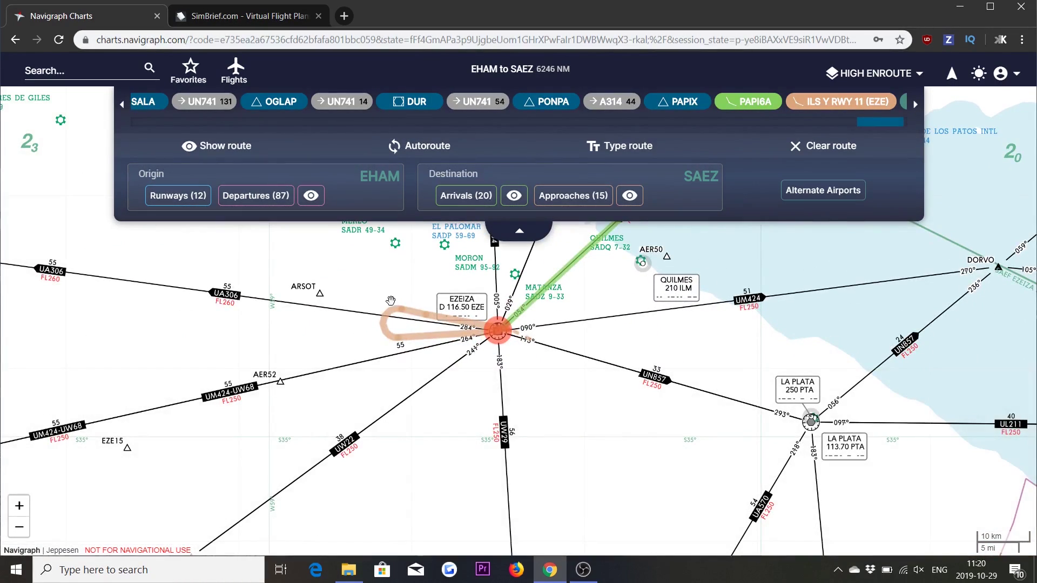
{"action": "left_click", "coordinate": [389, 316]}
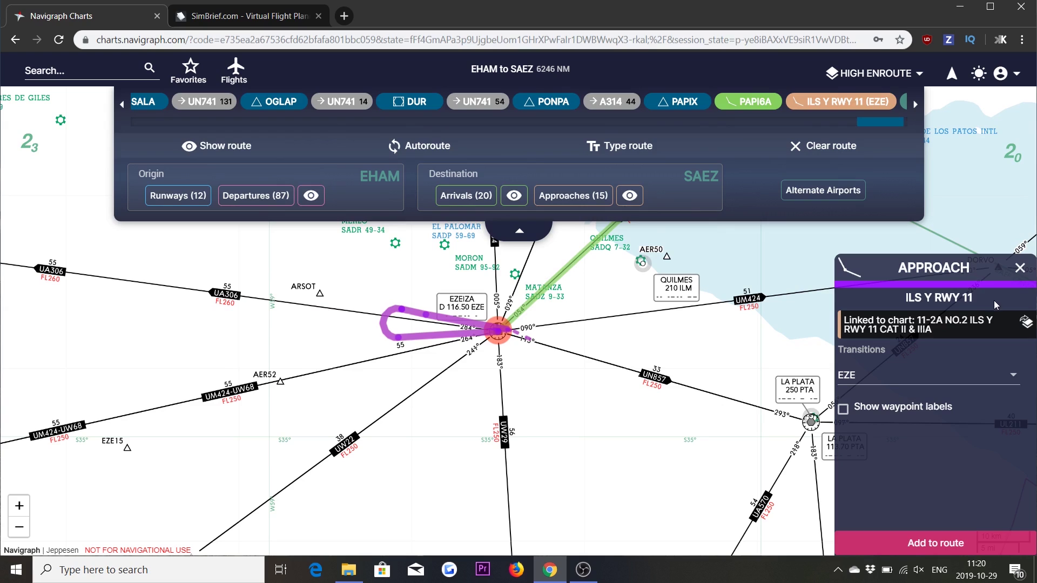
{"action": "left_click", "coordinate": [1025, 323]}
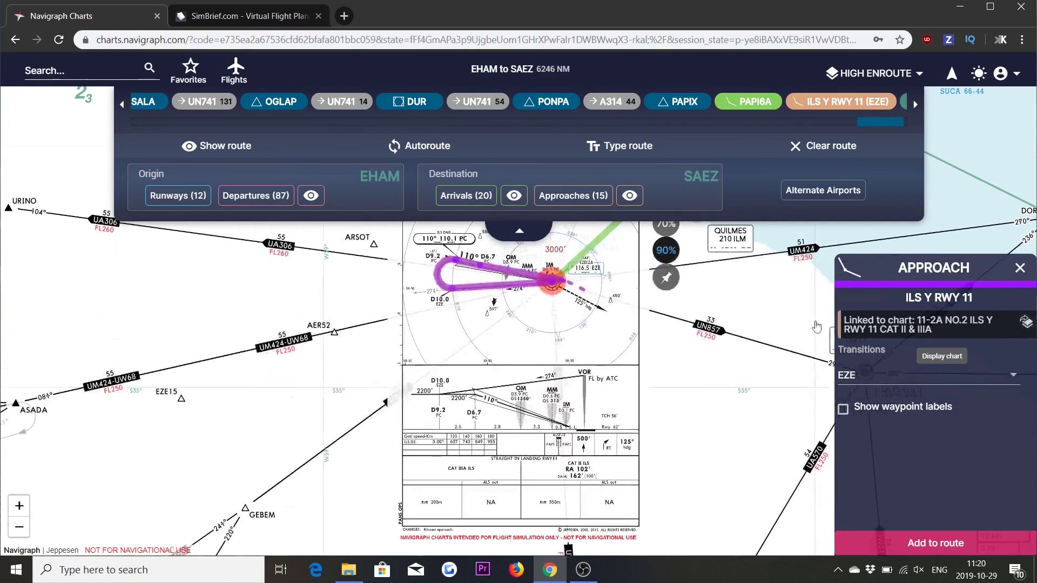
{"action": "left_click", "coordinate": [521, 236]}
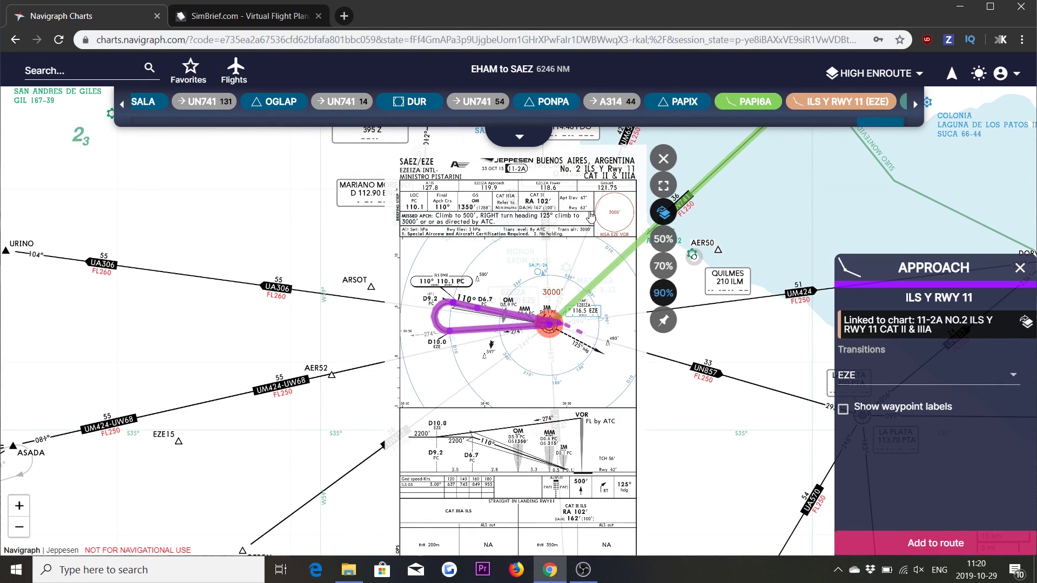
- Display the PAPI6A STAR chart, close it, and follow the route northeast past PAPIX toward Durazno
{"action": "left_click", "coordinate": [742, 107]}
{"action": "left_click", "coordinate": [743, 130]}
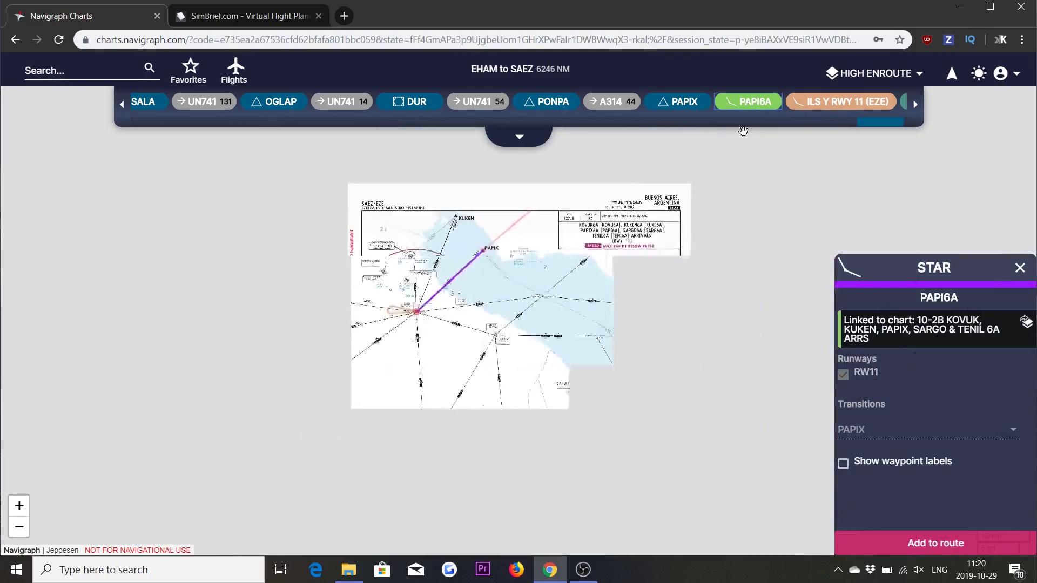
{"action": "left_click_drag", "start_coordinate": [587, 228], "coordinate": [603, 233]}
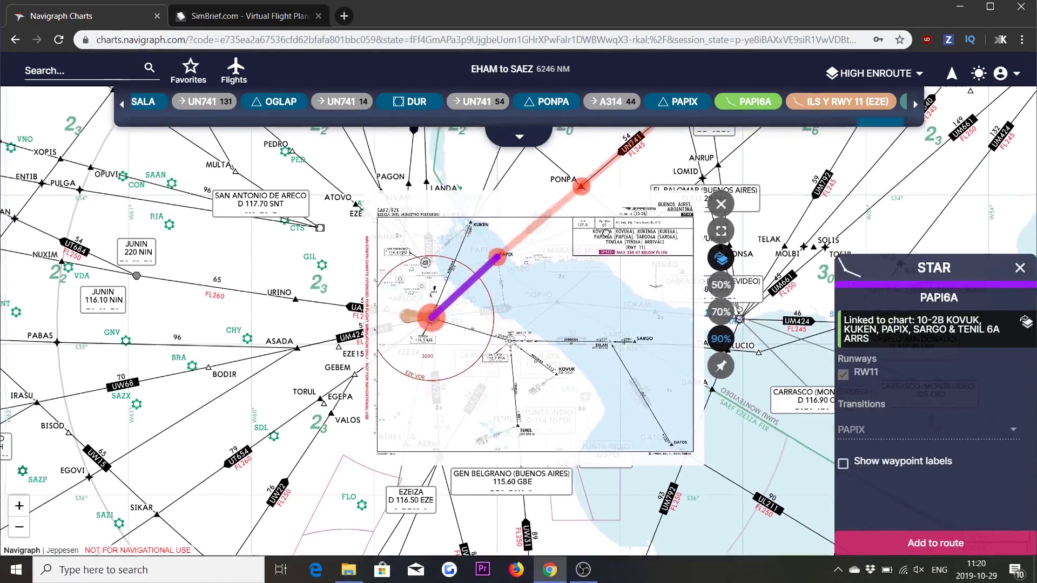
{"action": "left_click", "coordinate": [720, 203]}
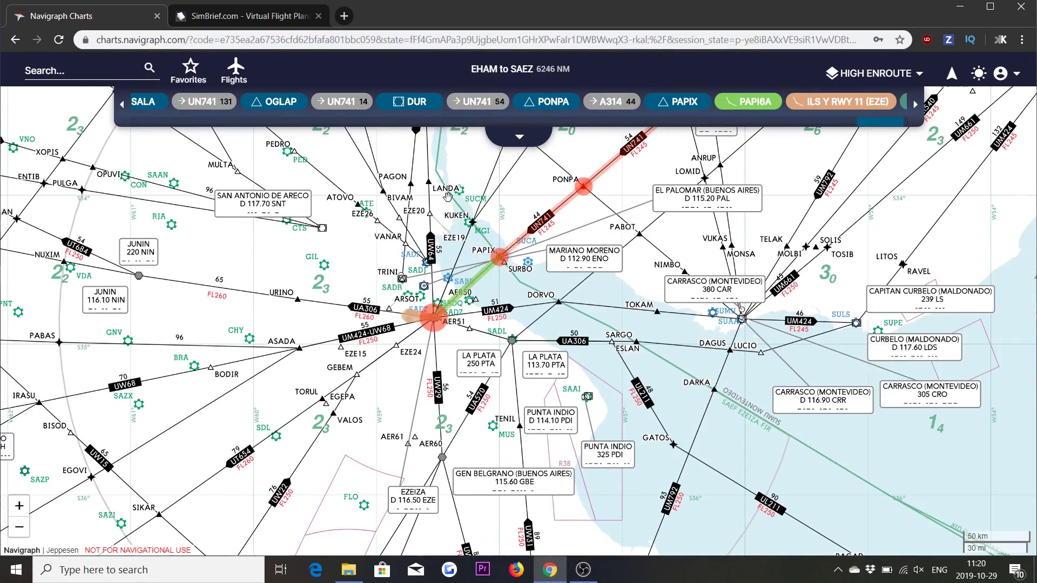
{"action": "left_click_drag", "start_coordinate": [447, 197], "coordinate": [527, 213]}
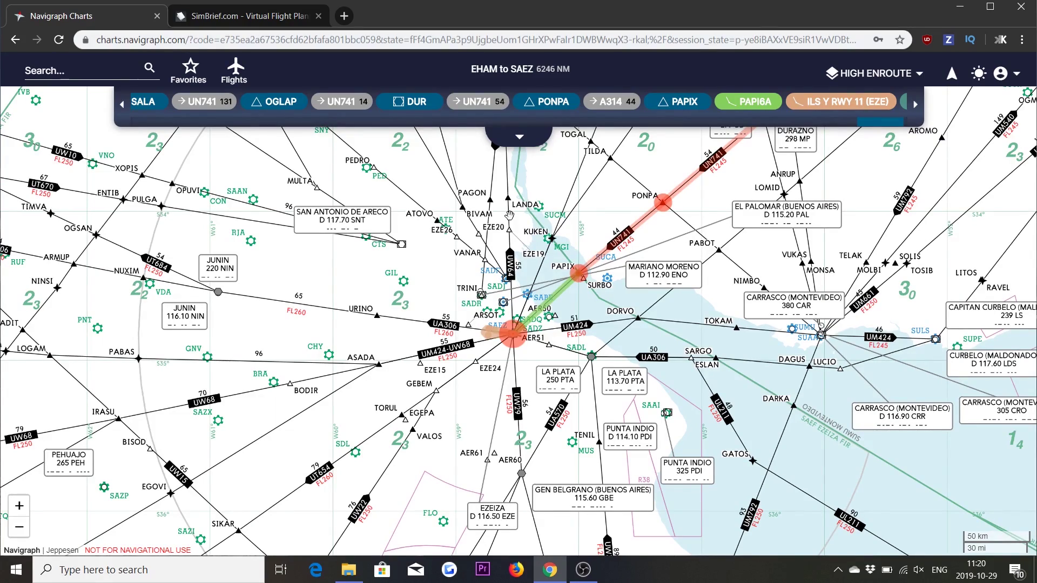
{"action": "left_click_drag", "start_coordinate": [642, 162], "coordinate": [431, 263]}
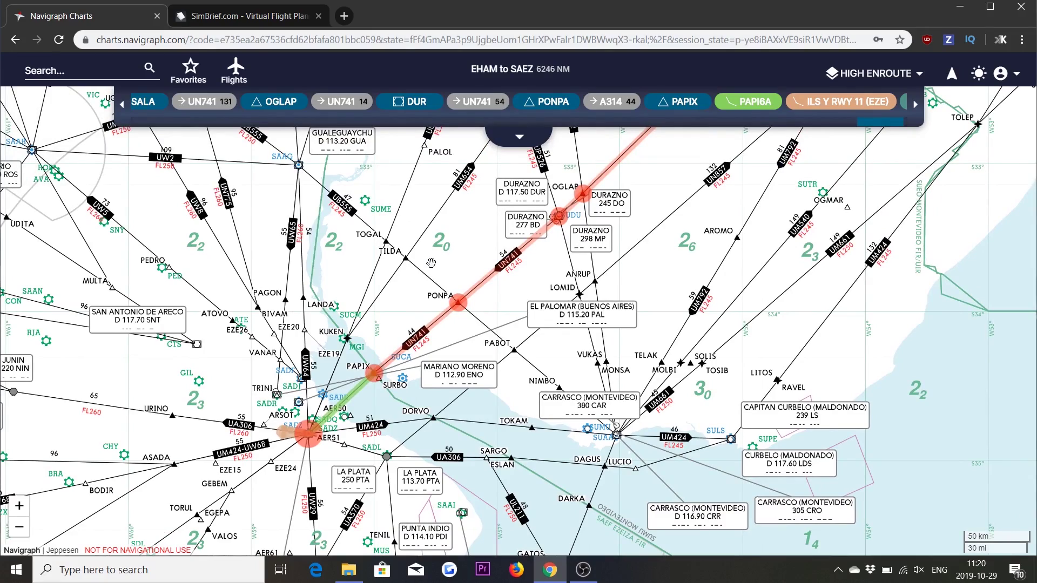
{"action": "left_click_drag", "start_coordinate": [475, 234], "coordinate": [442, 259]}
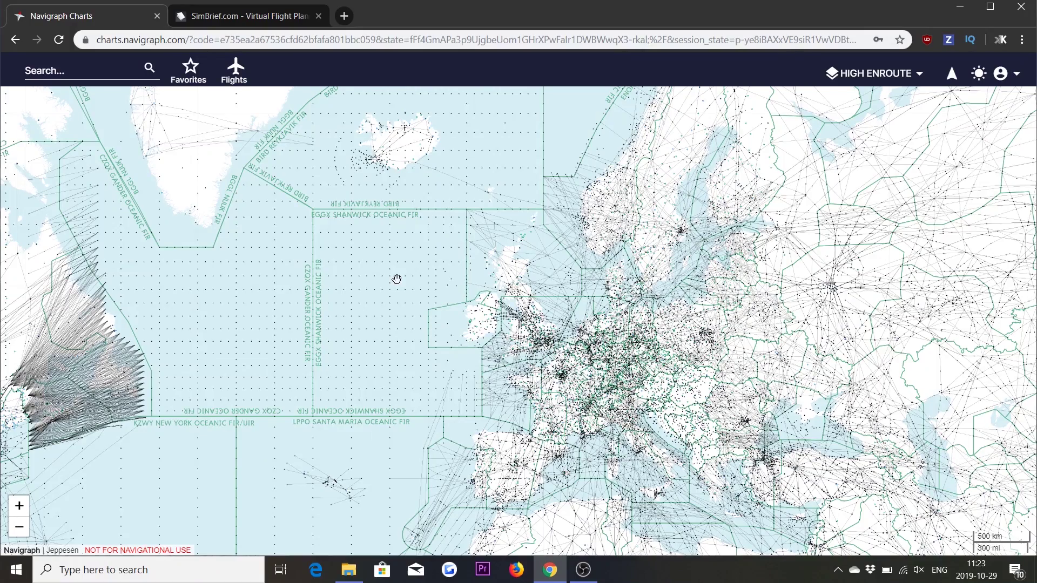
- Begin a manually entered new flight and set LEAL as the origin airport, correcting a mistyped LEPA
{"action": "left_click", "coordinate": [234, 73]}
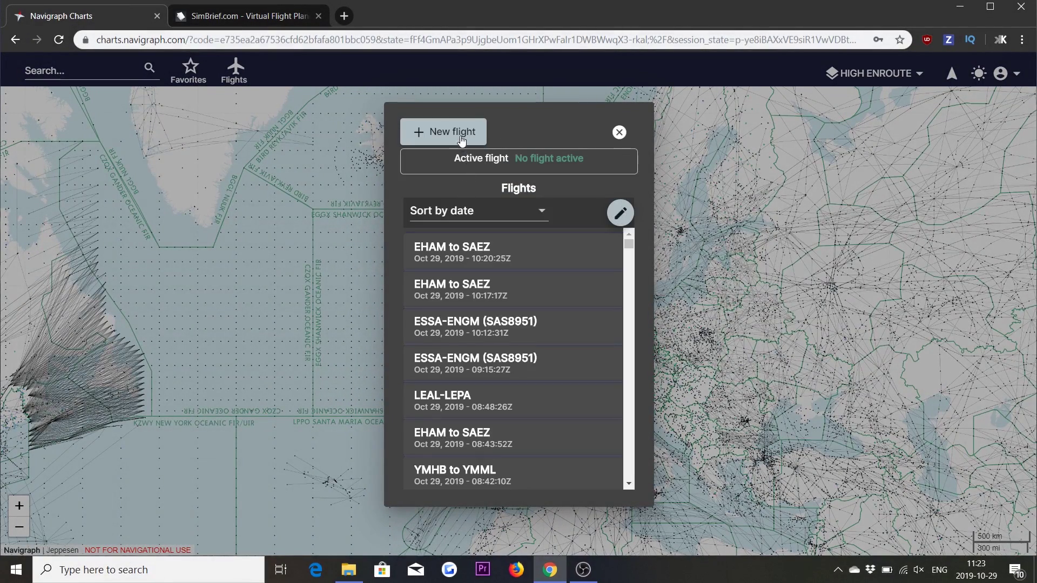
{"action": "left_click", "coordinate": [462, 140]}
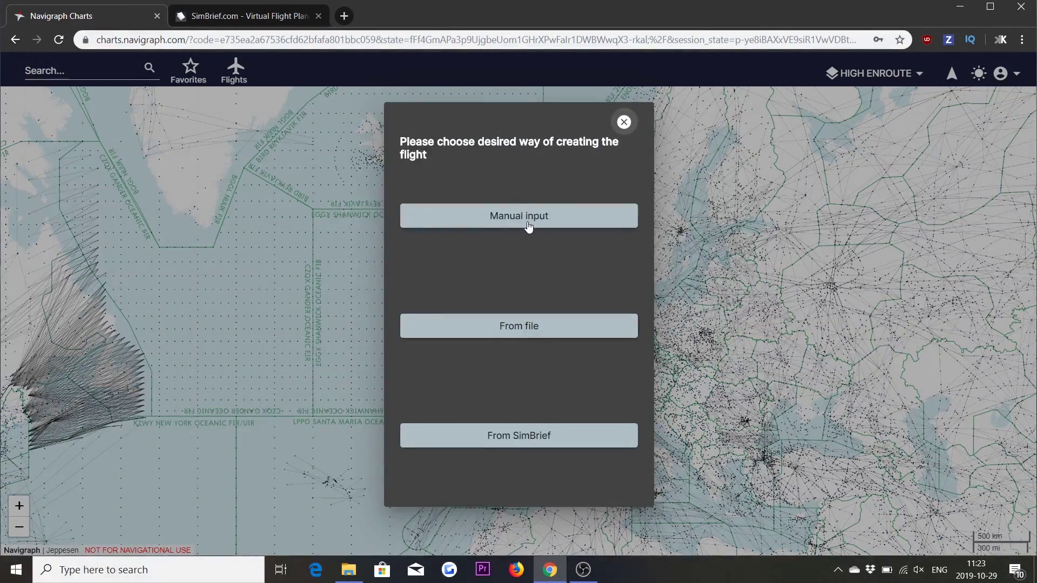
{"action": "left_click", "coordinate": [522, 216]}
{"action": "left_click", "coordinate": [489, 228]}
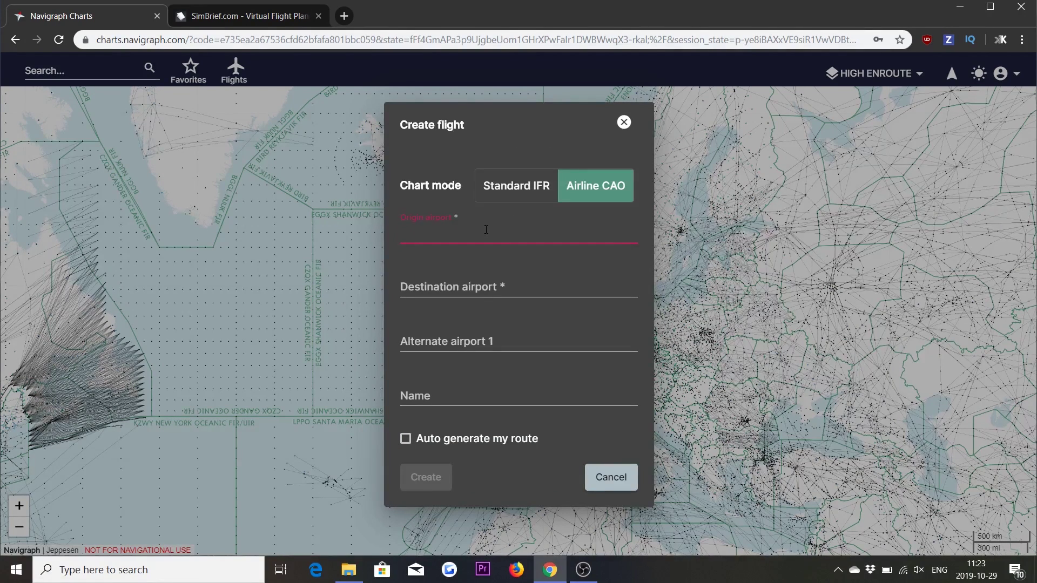
{"action": "type", "text": "LEPA"}
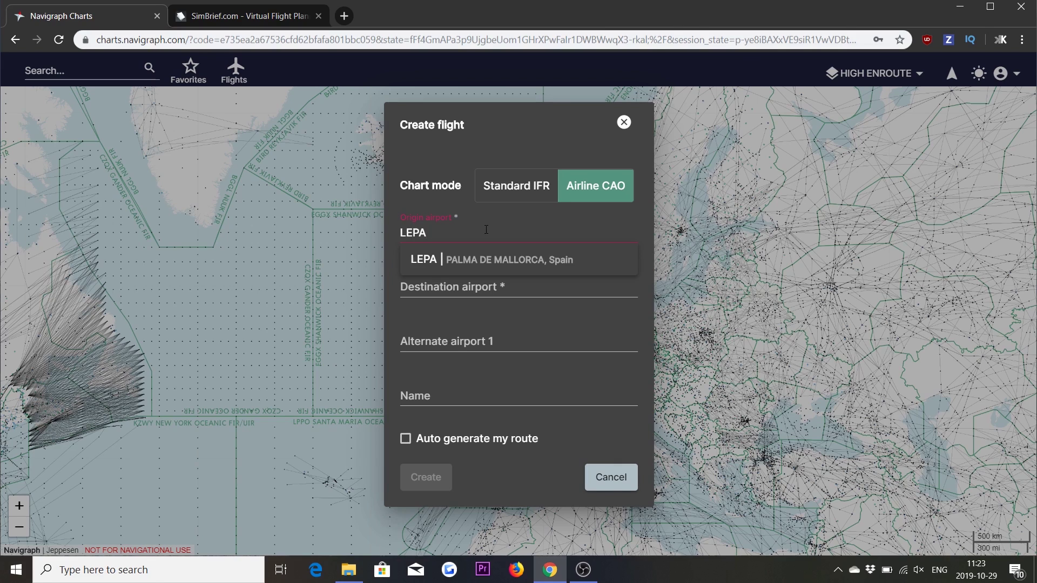
{"action": "key", "text": "Tab"}
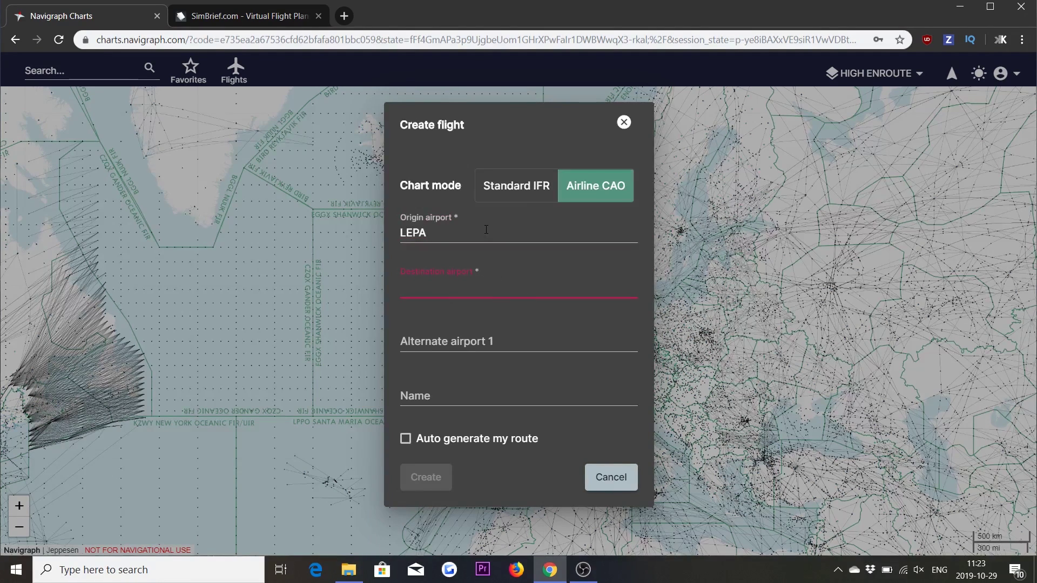
{"action": "left_click", "coordinate": [464, 232]}
{"action": "key", "text": "BackSpace"}
{"action": "key", "text": "BackSpace"}
{"action": "type", "text": "AL"}
{"action": "key", "text": "Tab"}
- Set LEPA (Palma de Mallorca) as destination, enable Auto generate my route, and create the flight
{"action": "type", "text": "LEPA"}
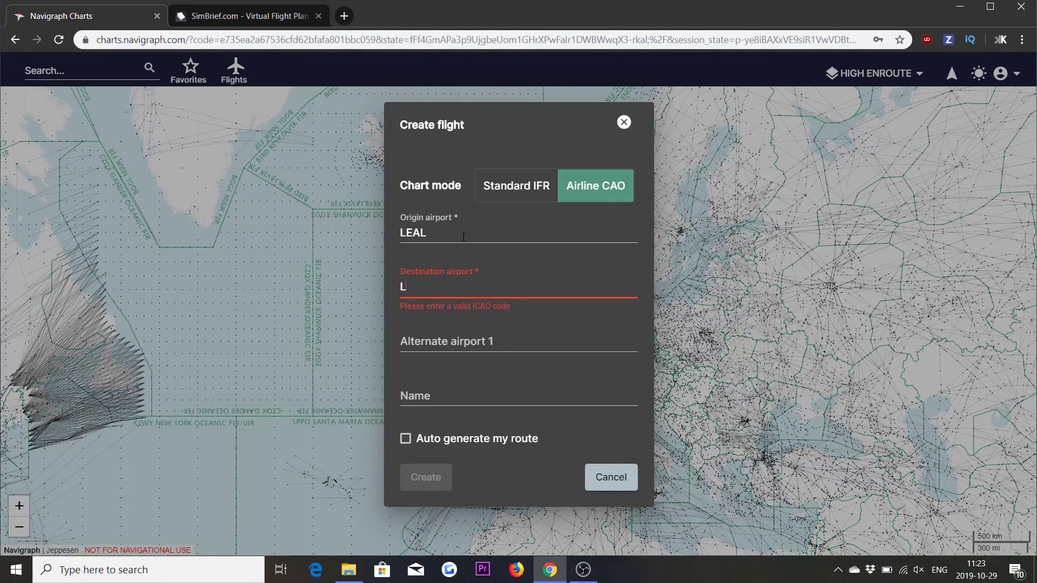
{"action": "left_click", "coordinate": [467, 313]}
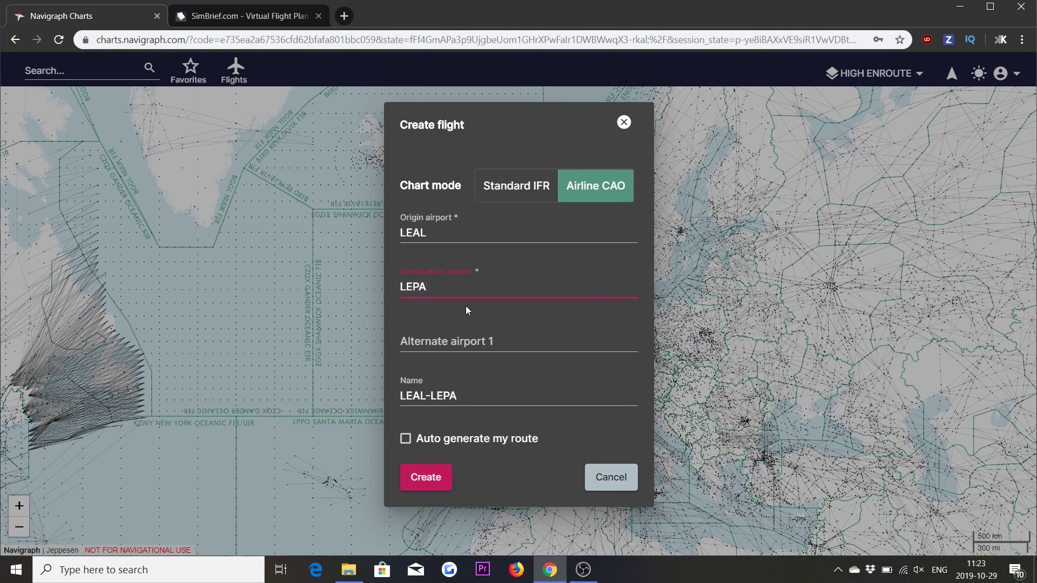
{"action": "left_click", "coordinate": [405, 442]}
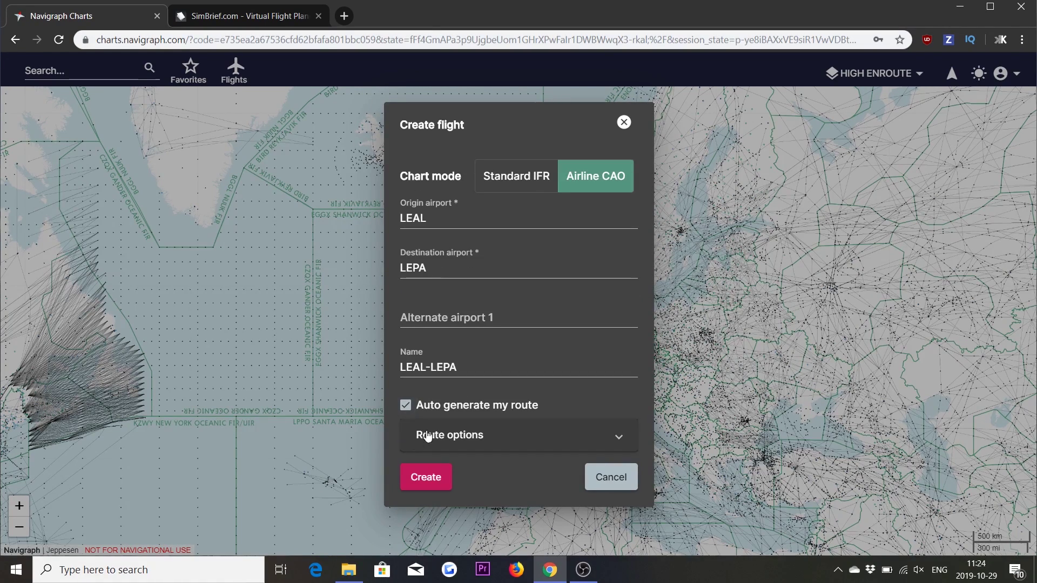
{"action": "left_click", "coordinate": [424, 477]}
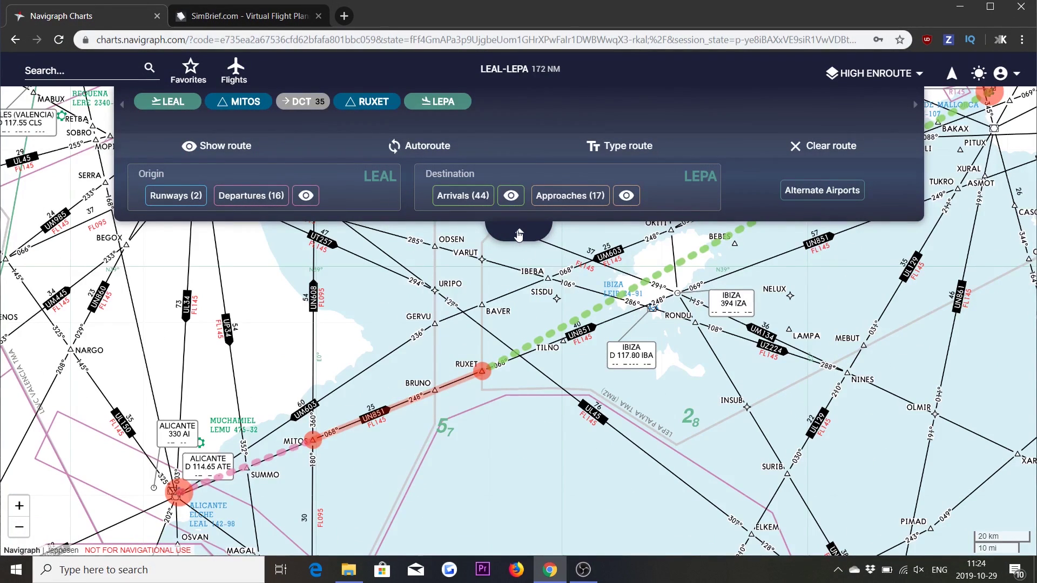
- Add the MITO2C departure from LEAL to the route
{"action": "left_click_drag", "start_coordinate": [506, 263], "coordinate": [496, 295]}
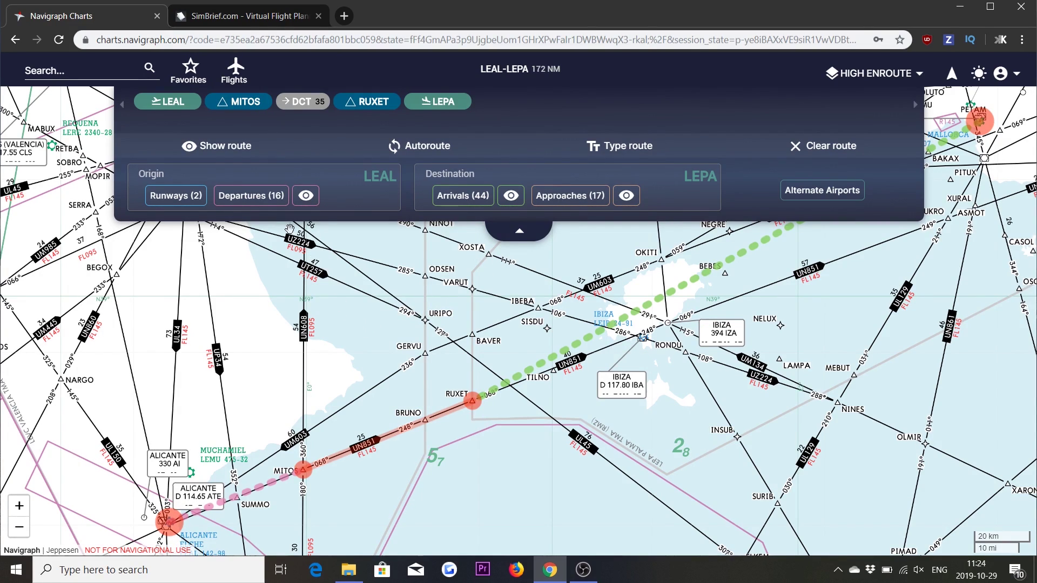
{"action": "left_click", "coordinate": [252, 198]}
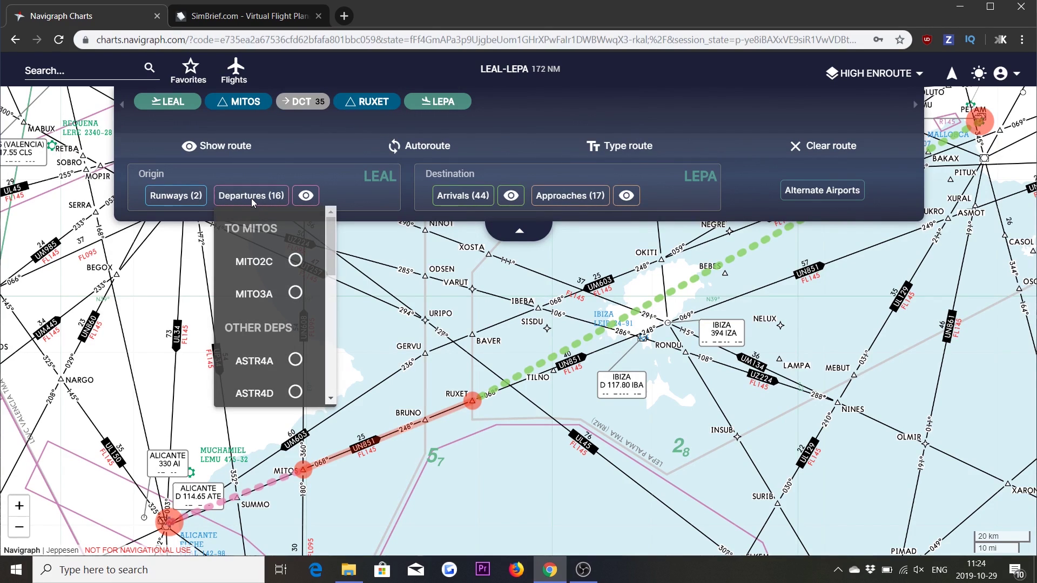
{"action": "left_click", "coordinate": [295, 260]}
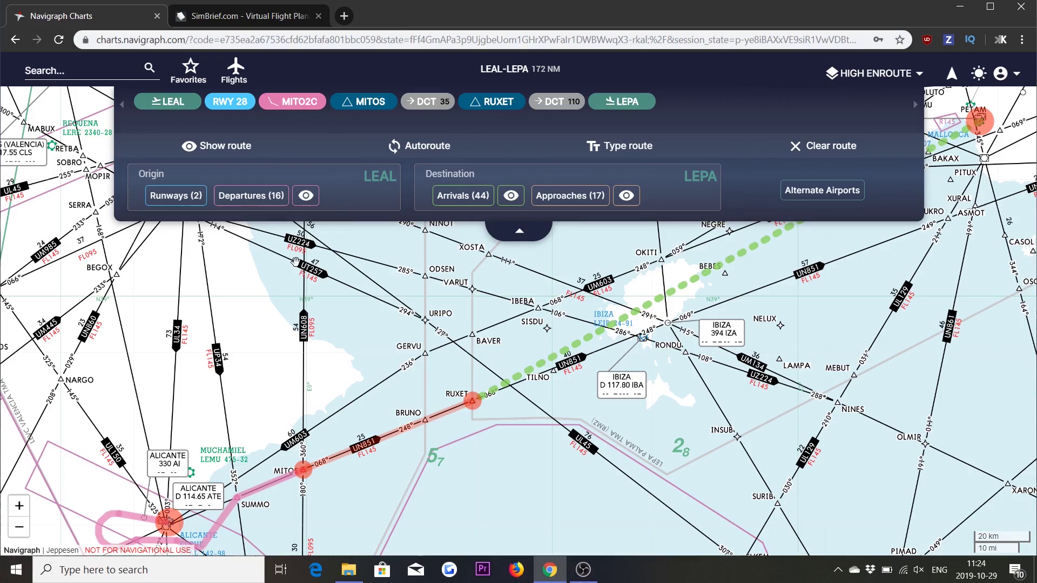
- Add the RUXE2M arrival into LEPA, with Ibiza and Mallorca in view
{"action": "left_click_drag", "start_coordinate": [296, 327], "coordinate": [375, 272]}
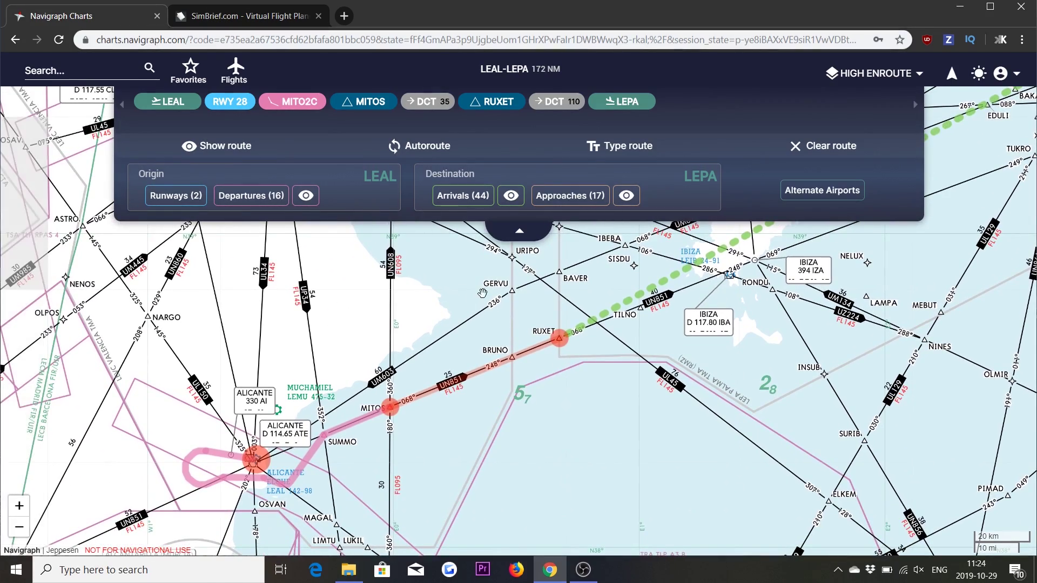
{"action": "left_click_drag", "start_coordinate": [675, 266], "coordinate": [471, 359]}
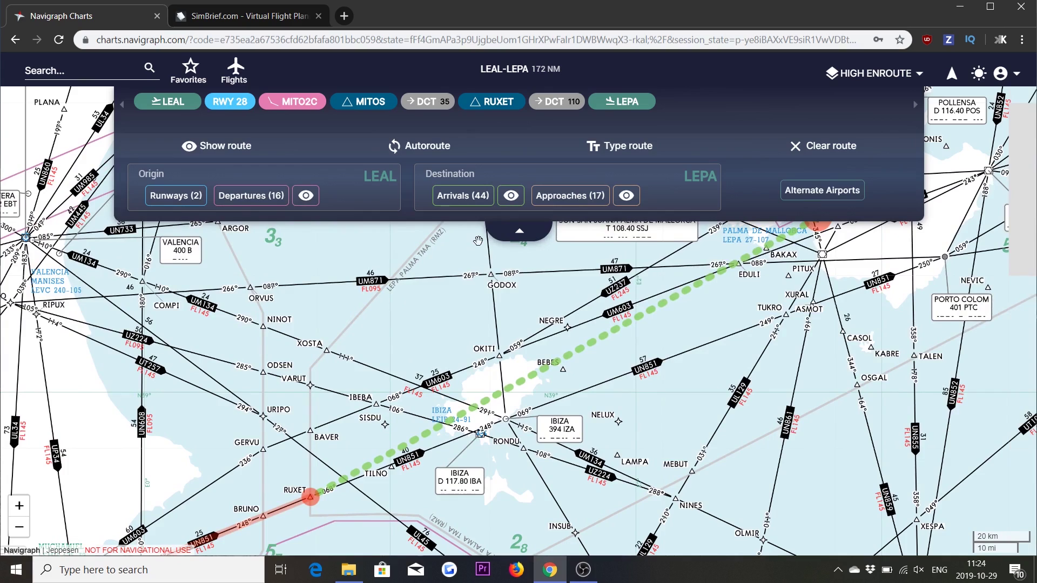
{"action": "left_click", "coordinate": [470, 204]}
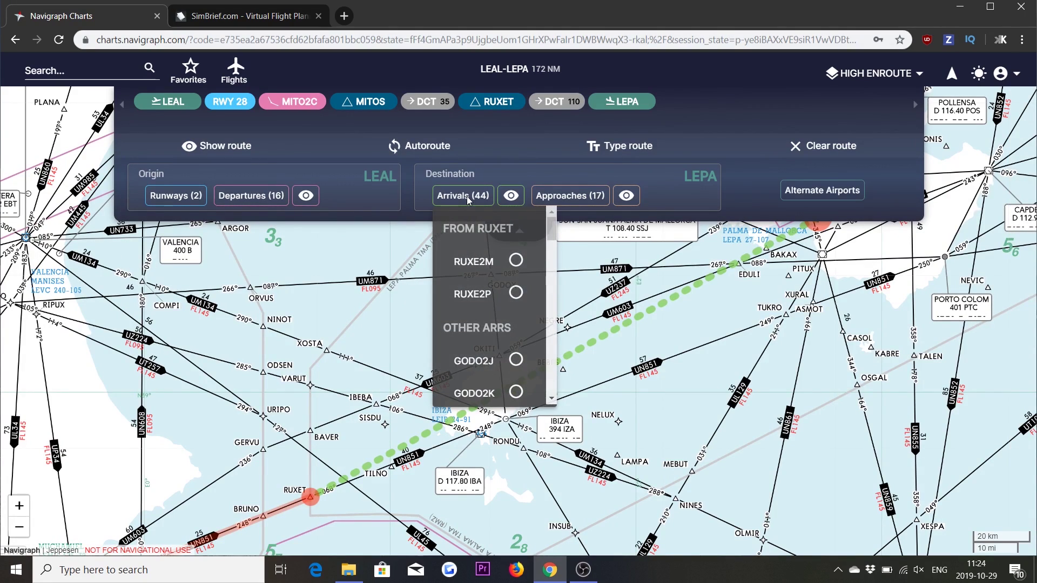
{"action": "left_click", "coordinate": [517, 261]}
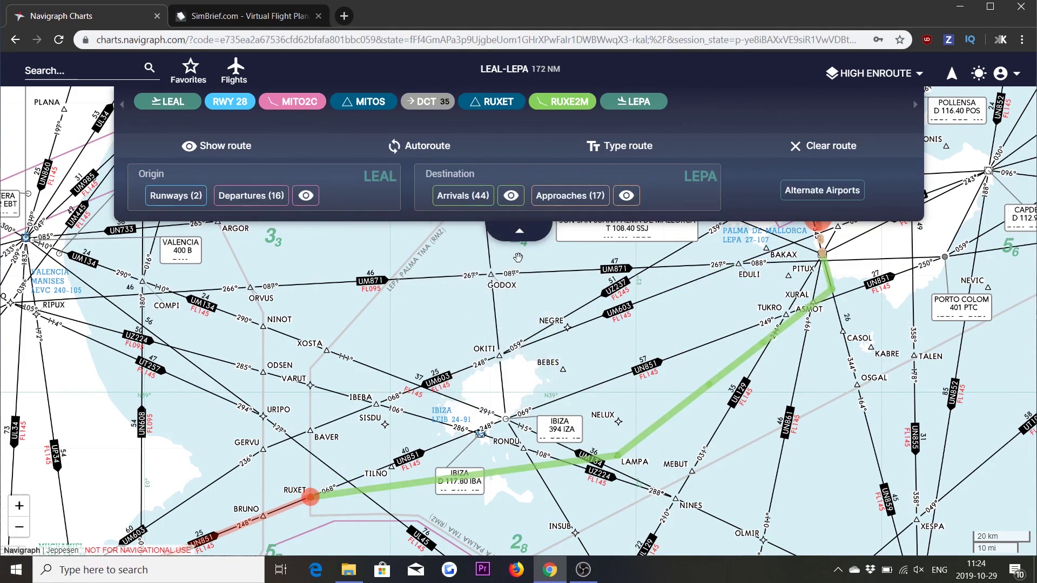
- Add the RNAV RWY 06L (MJV) approach into LEPA after the arrival
{"action": "left_click", "coordinate": [568, 198]}
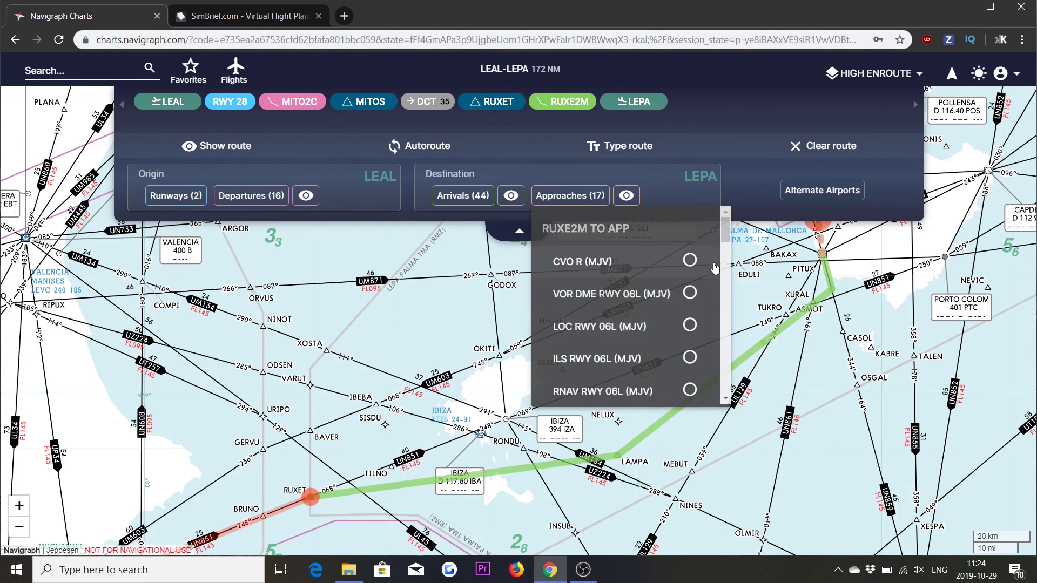
{"action": "left_click", "coordinate": [690, 390]}
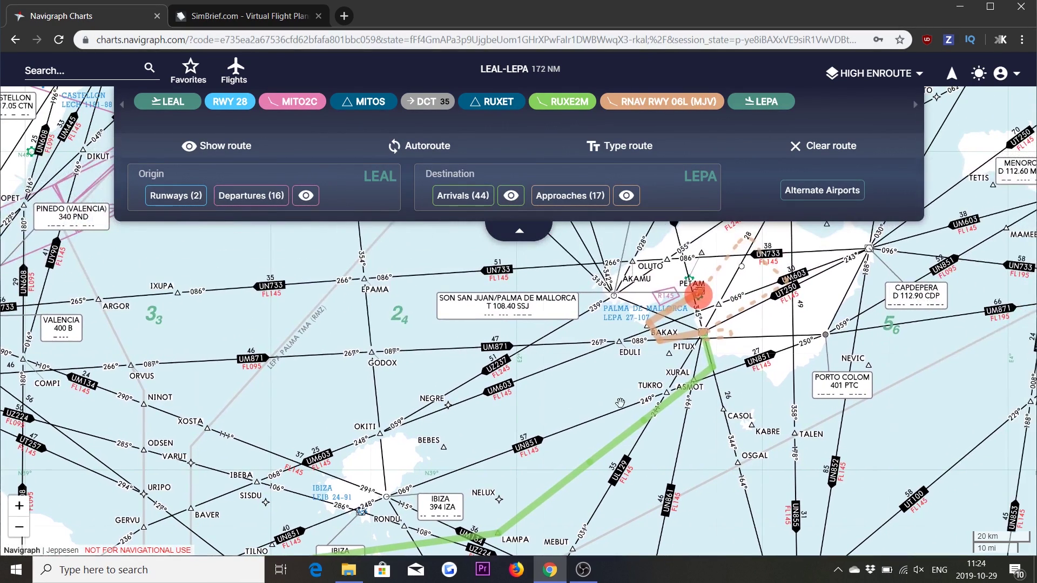
{"action": "left_click_drag", "start_coordinate": [620, 403], "coordinate": [478, 371]}
- Overlay the linked RUXET arrival chart for the RUXE2M arrival on the map
{"action": "left_click", "coordinate": [446, 433]}
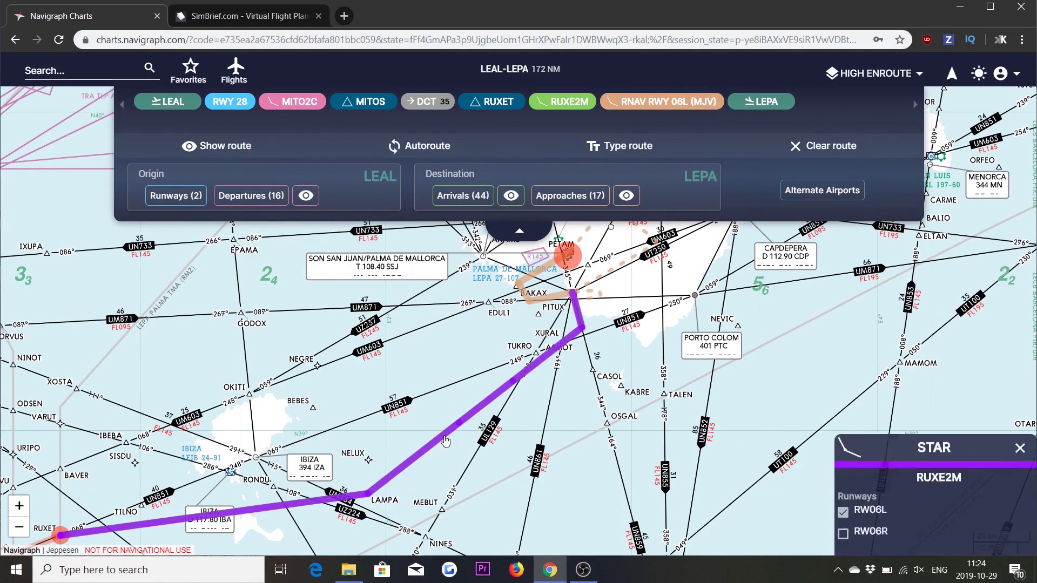
{"action": "left_click", "coordinate": [1025, 322]}
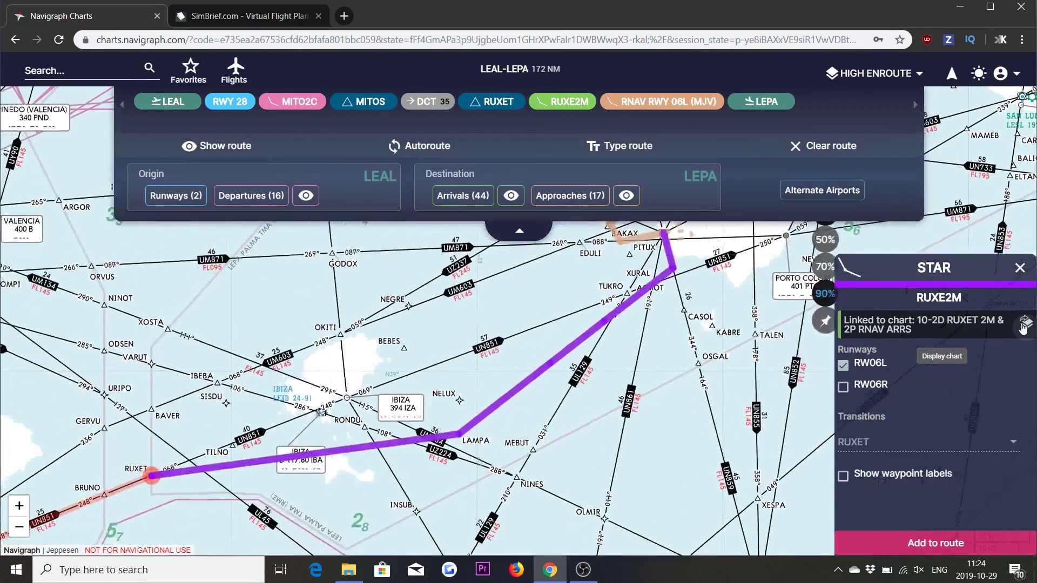
{"action": "left_click_drag", "start_coordinate": [544, 296], "coordinate": [480, 363]}
{"action": "left_click_drag", "start_coordinate": [494, 309], "coordinate": [437, 351]}
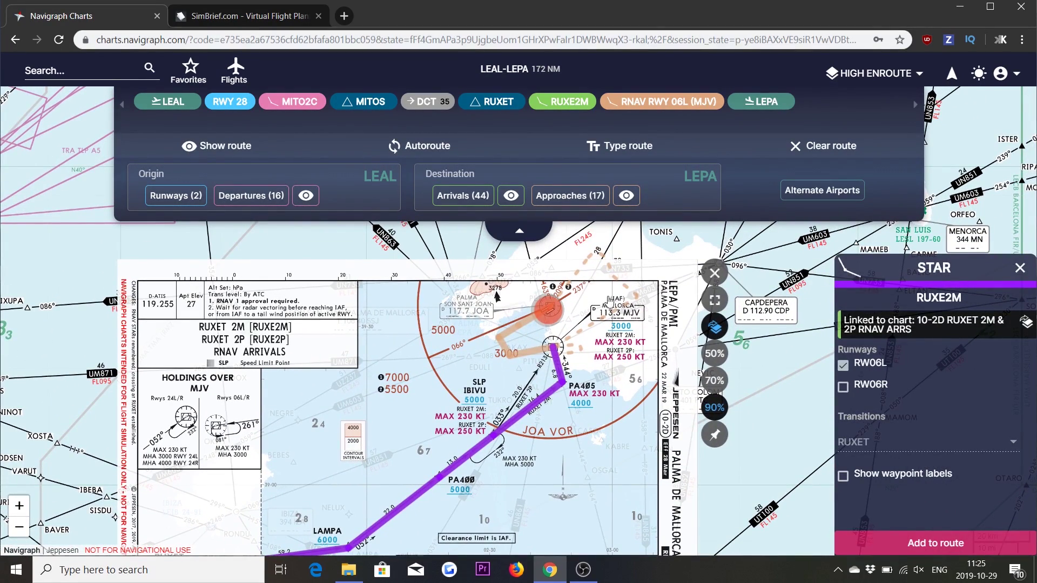
- Overlay and zoom into the RNP RWY 06L approach chart, then list saved flights
{"action": "left_click", "coordinate": [501, 345]}
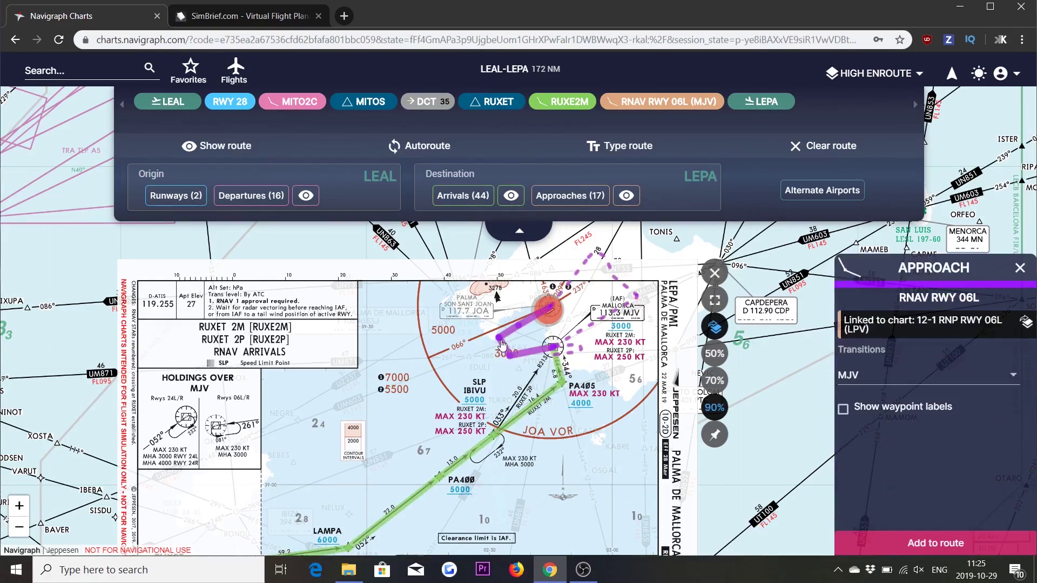
{"action": "left_click", "coordinate": [1026, 323]}
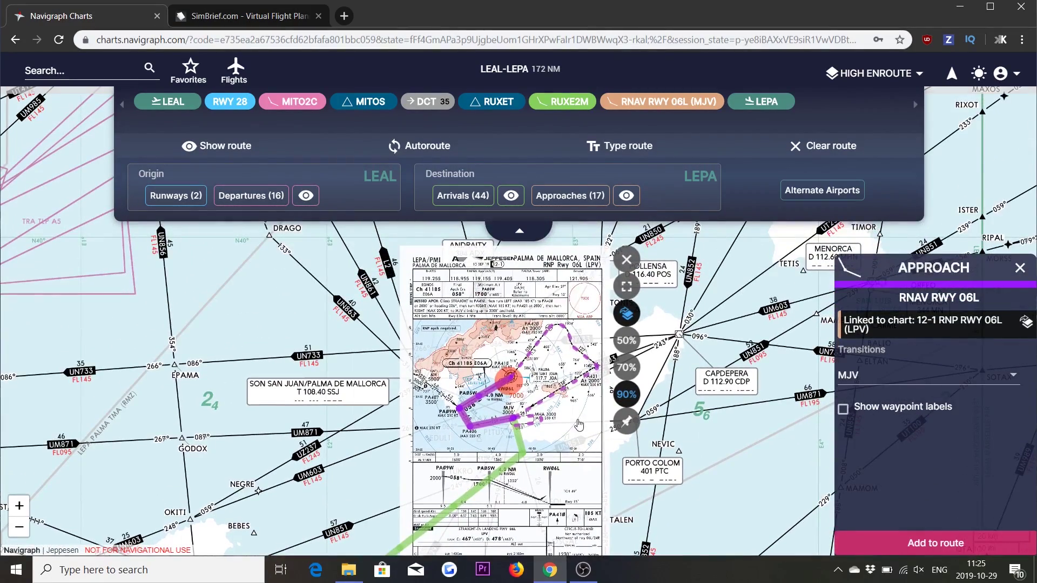
{"action": "left_click", "coordinate": [19, 506]}
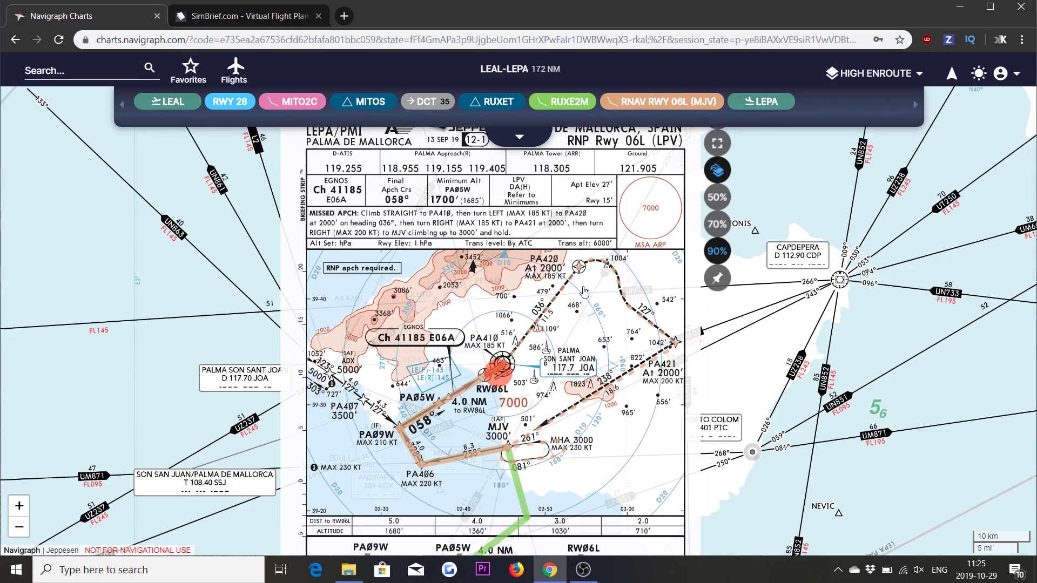
{"action": "left_click_drag", "start_coordinate": [491, 206], "coordinate": [491, 261]}
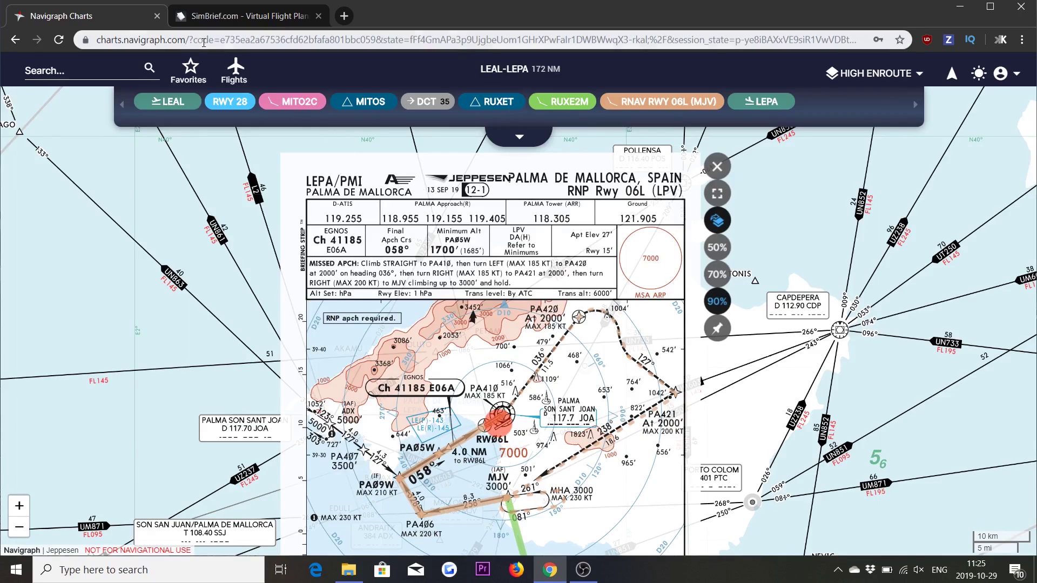
{"action": "left_click", "coordinate": [233, 73]}
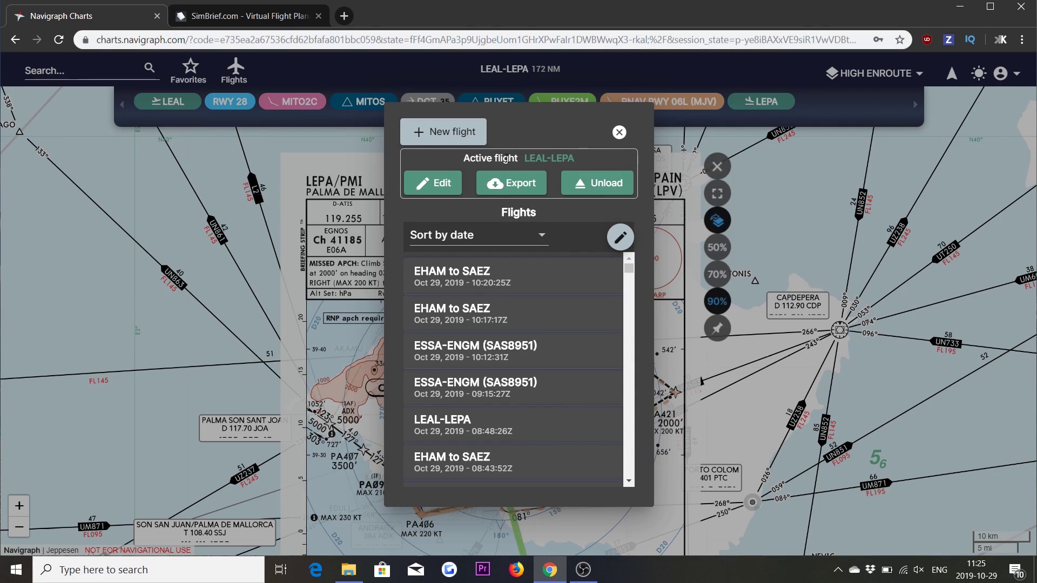
- Export the active LEAL-LEPA flight as an X-Plane 11 (.fms) plan
{"action": "left_click", "coordinate": [502, 189]}
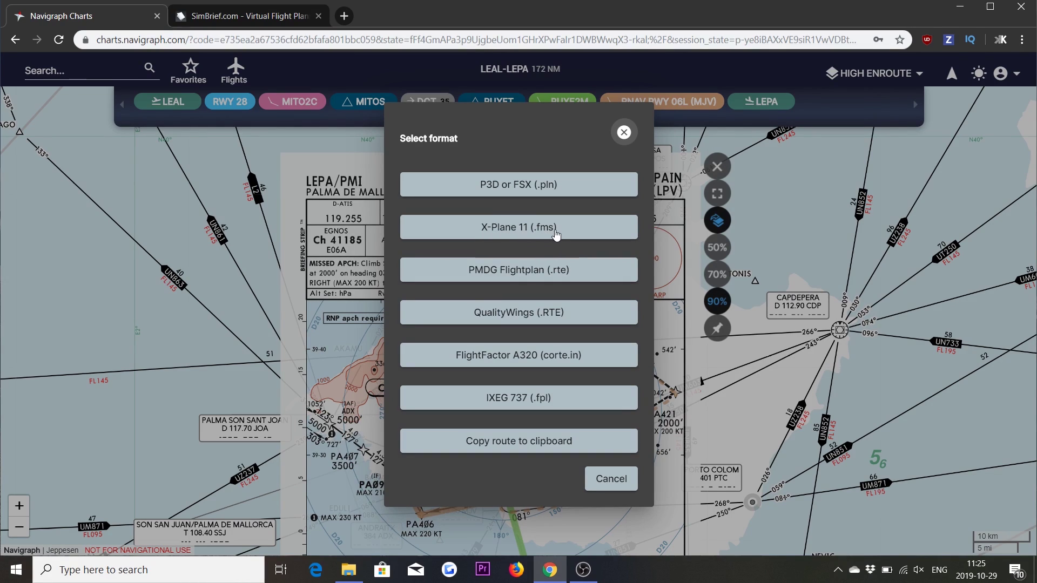
{"action": "left_click", "coordinate": [508, 229]}
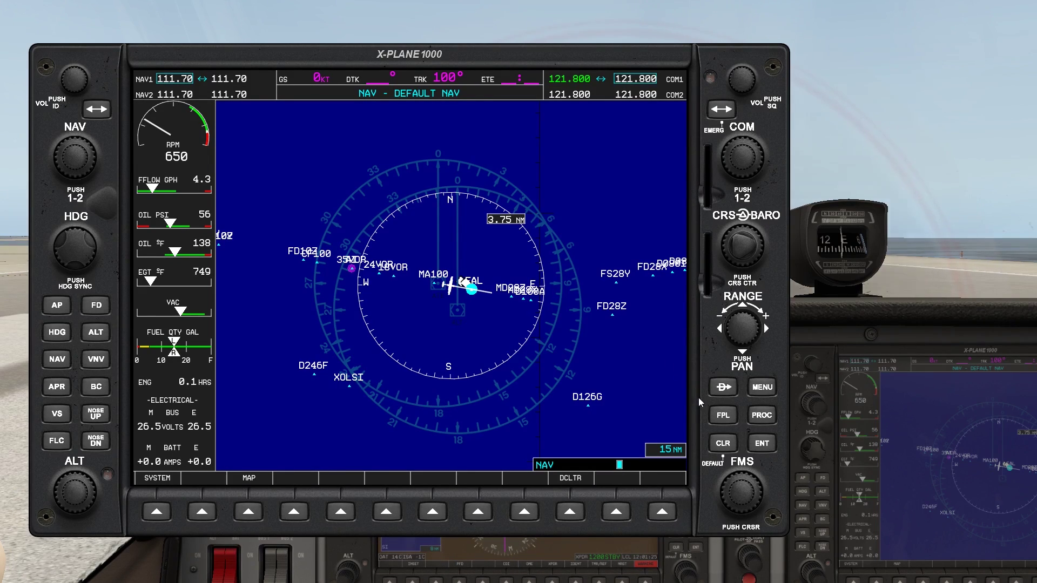
- Activate LEALLEPA.fms on the G1000 and show its MITO2C, RUXE2M and R06L.MJV procedures
{"action": "left_click", "coordinate": [716, 416]}
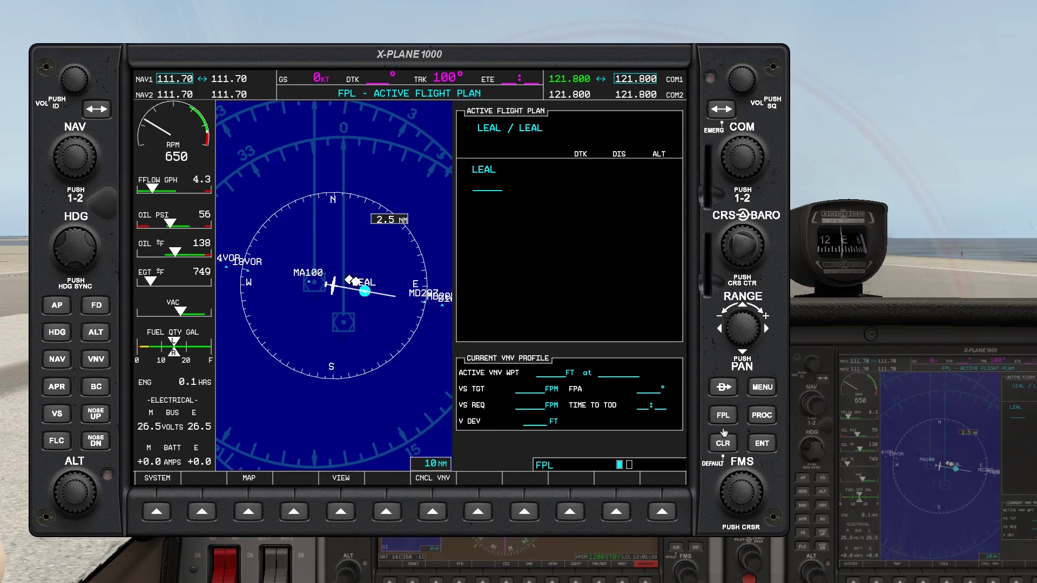
{"action": "scroll", "coordinate": [741, 493], "scroll_direction": "down", "scroll_amount": 1}
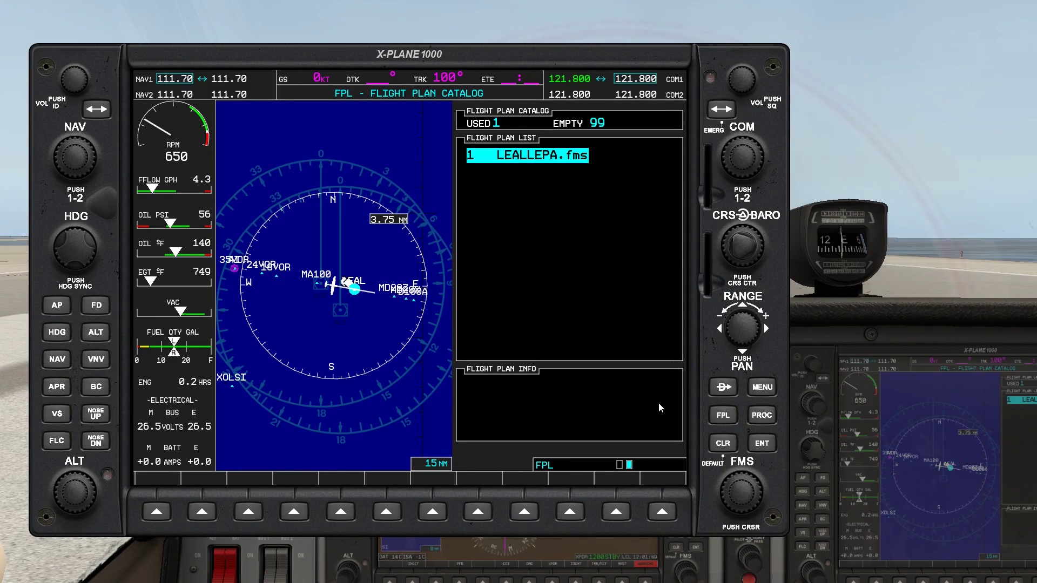
{"action": "left_click", "coordinate": [761, 443]}
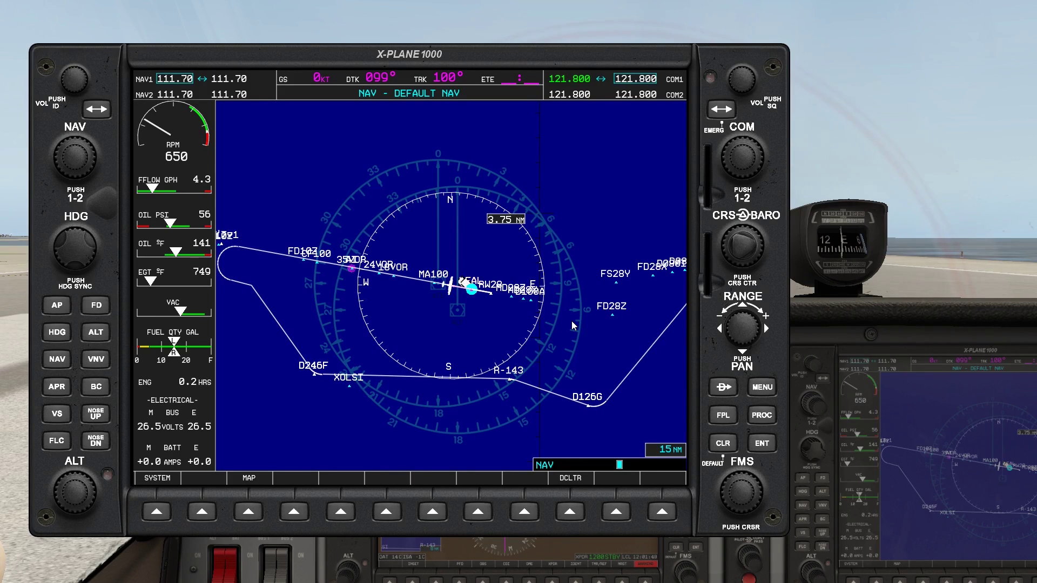
{"action": "left_click_drag", "start_coordinate": [571, 319], "coordinate": [574, 300]}
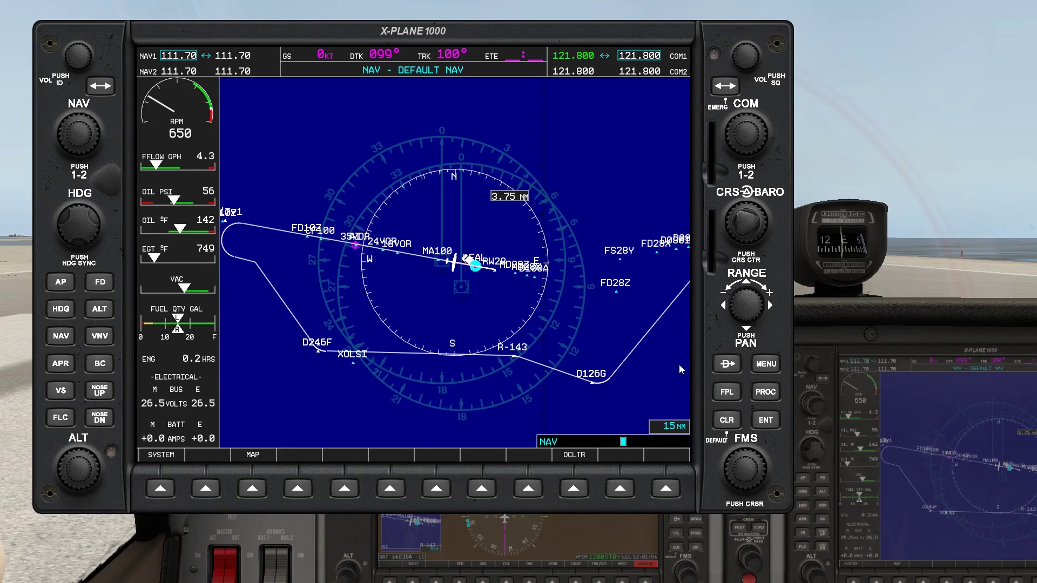
{"action": "left_click", "coordinate": [765, 392]}
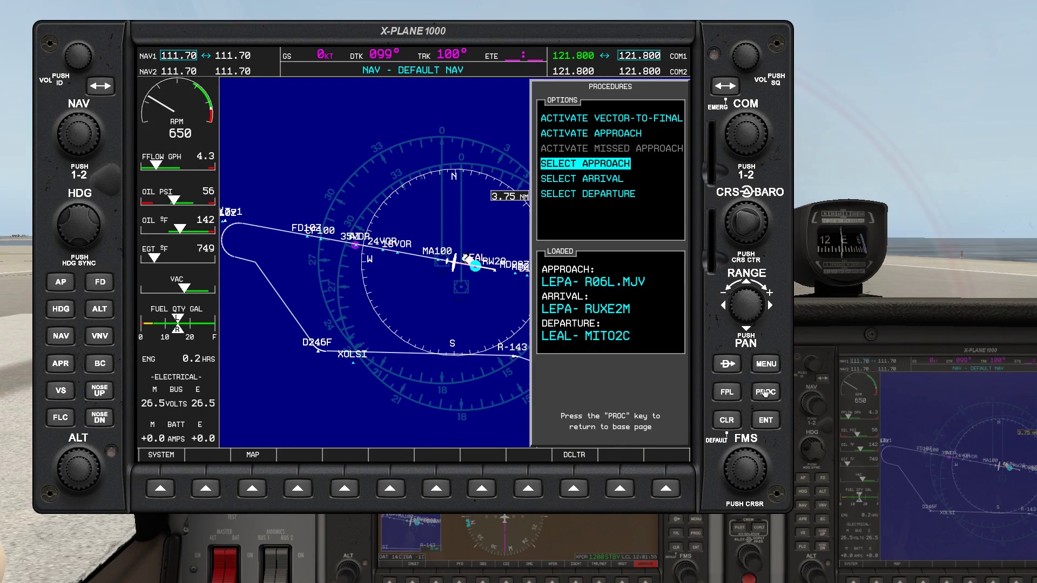